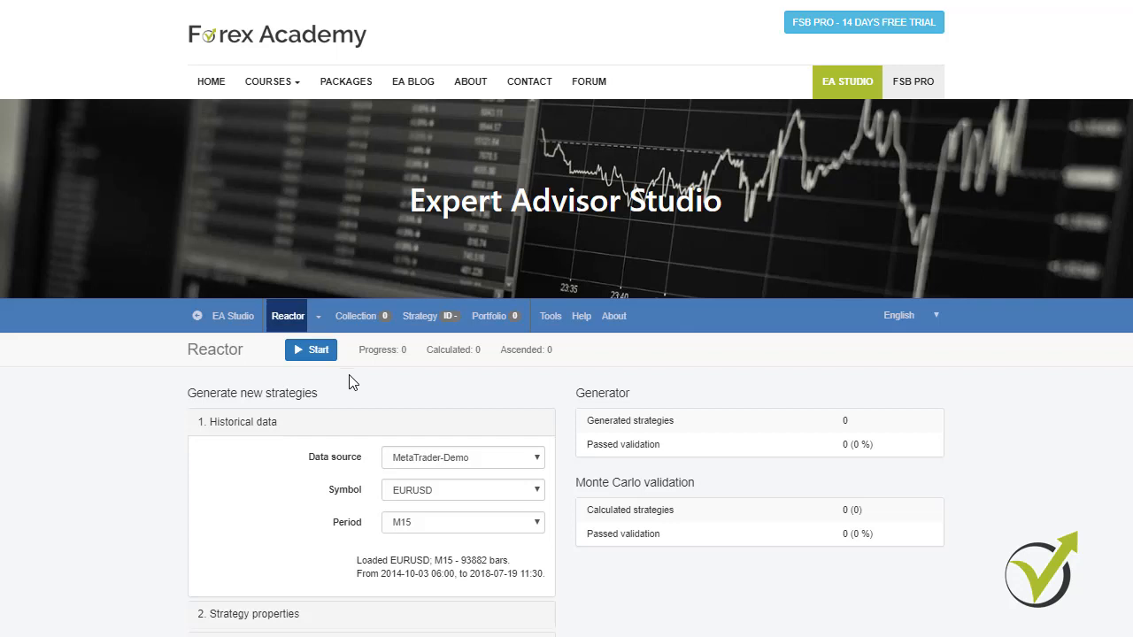
Look over the Reactor page, and open the Algorithmic Forex Trading courses page.
{"action": "scroll", "coordinate": [566, 318], "scroll_direction": "down", "scroll_amount": 4}
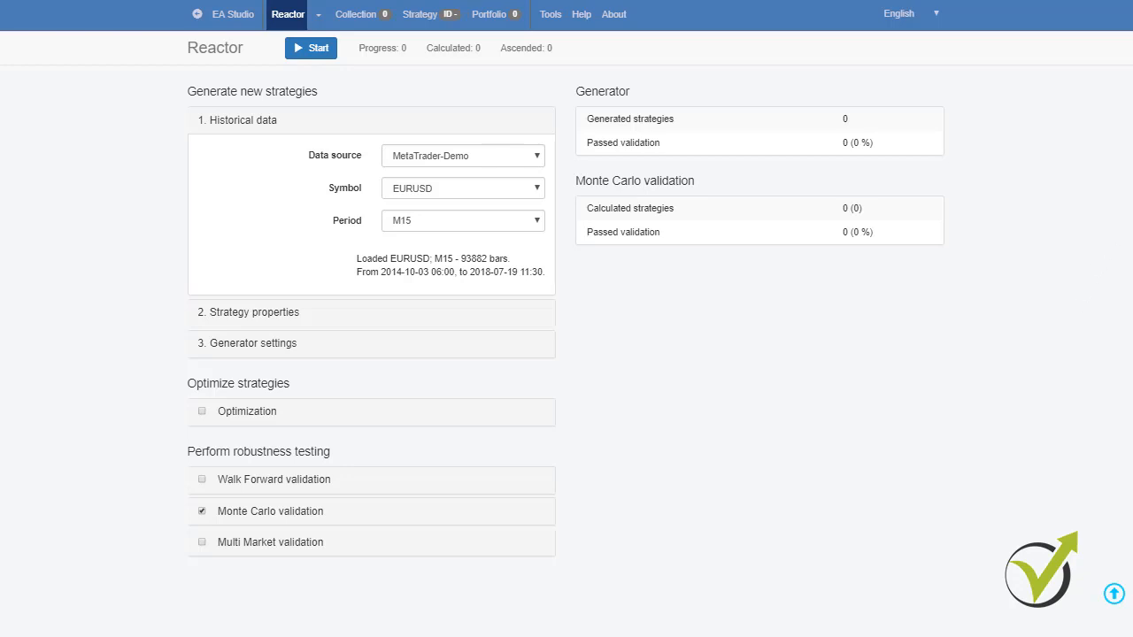
{"action": "scroll", "coordinate": [566, 319], "scroll_direction": "up", "scroll_amount": 3}
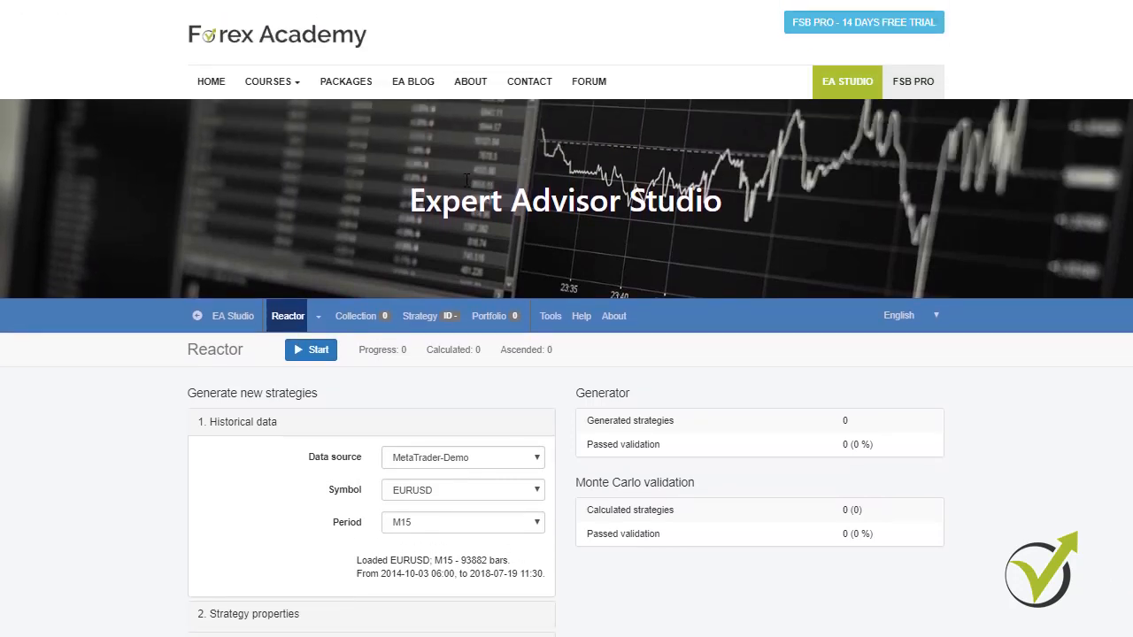
{"action": "left_click", "coordinate": [297, 93]}
{"action": "left_click", "coordinate": [303, 145]}
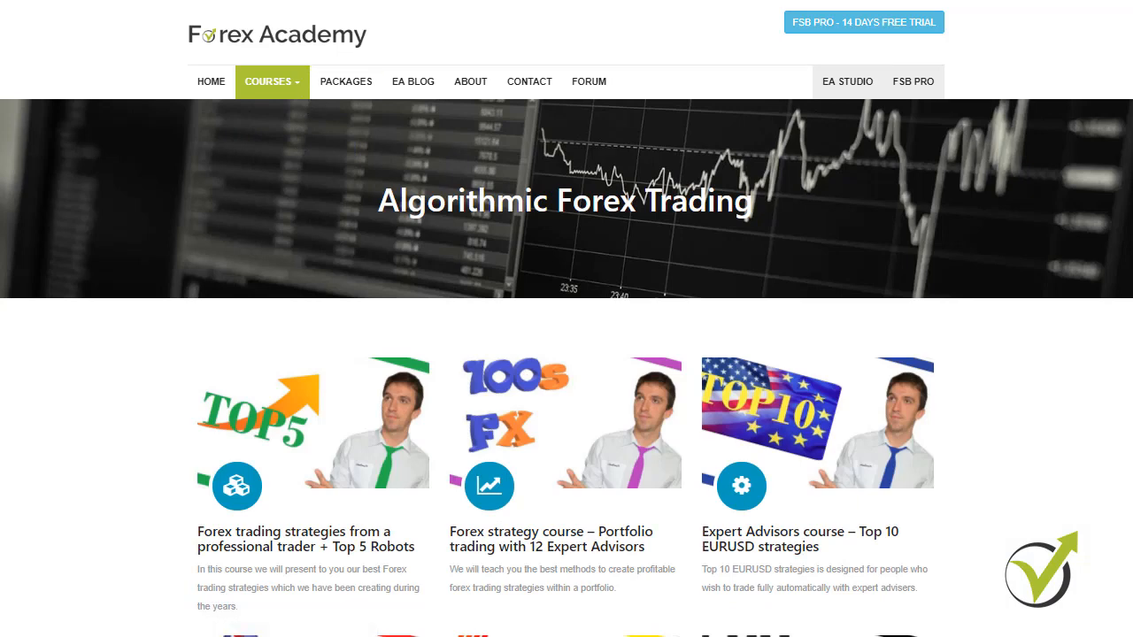
Return to EA Studio and open the Generator to view its settings for creating new strategies.
{"action": "left_click", "coordinate": [860, 83]}
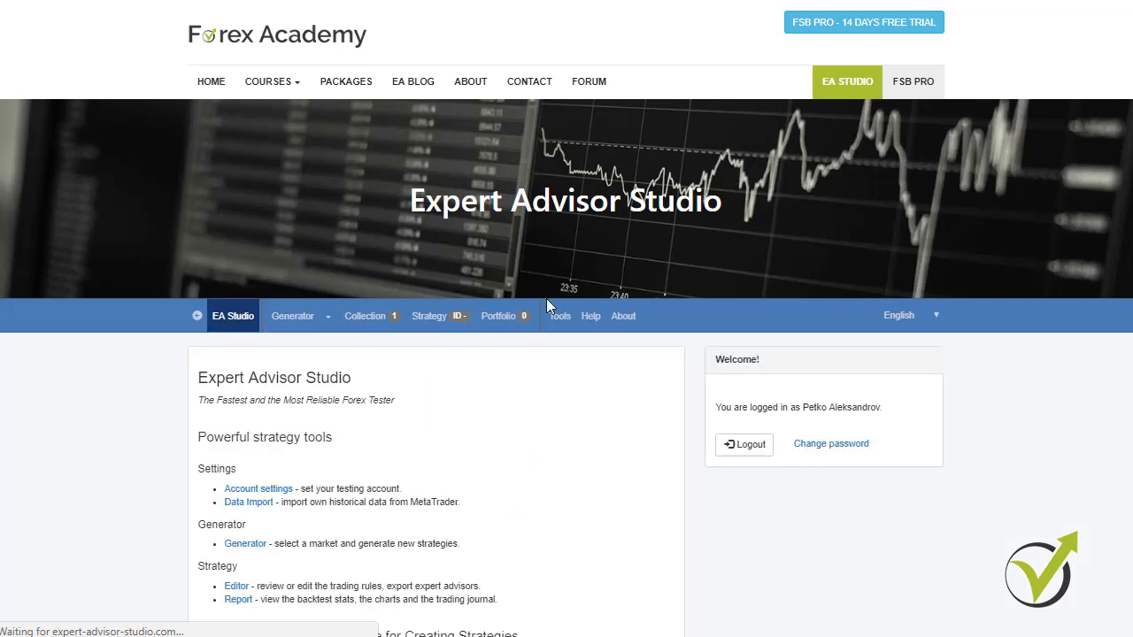
{"action": "left_click", "coordinate": [293, 317]}
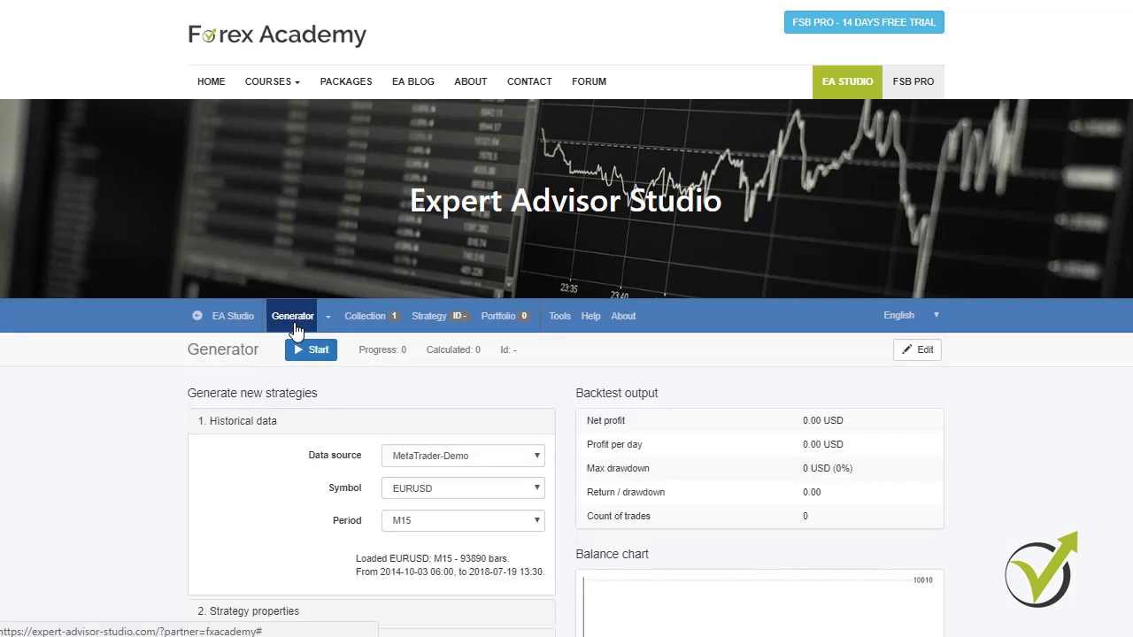
{"action": "scroll", "coordinate": [498, 486], "scroll_direction": "down", "scroll_amount": 1}
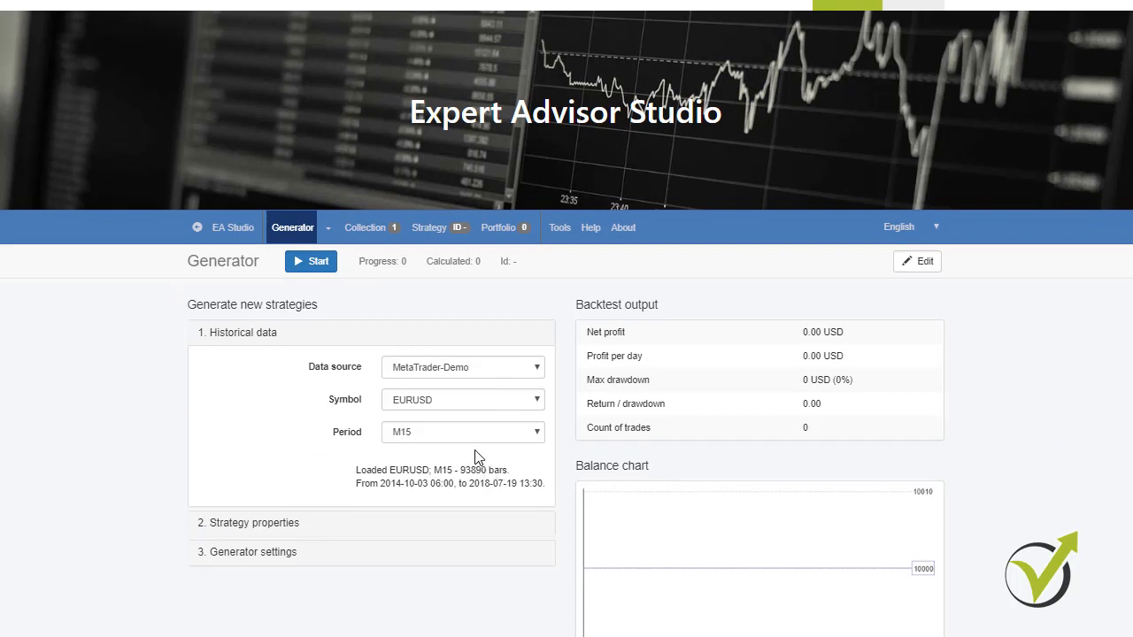
Examine the strategy's Monte Carlo simulation options for market variations, execution problems and strategy variations.
{"action": "left_click", "coordinate": [429, 228]}
{"action": "left_click", "coordinate": [420, 268]}
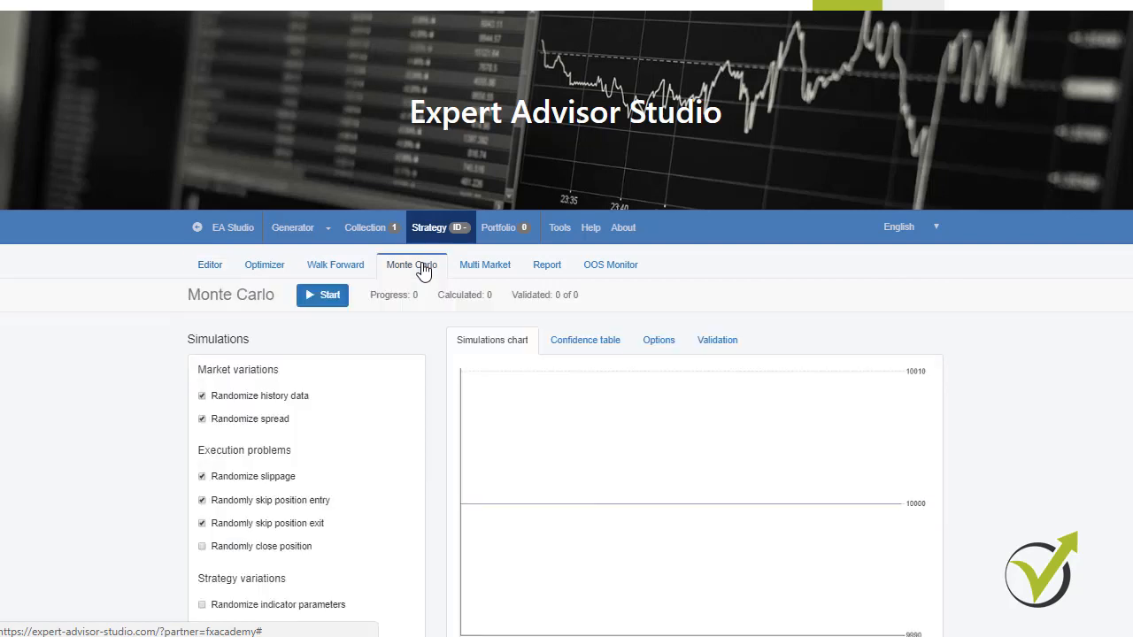
{"action": "left_click", "coordinate": [476, 268]}
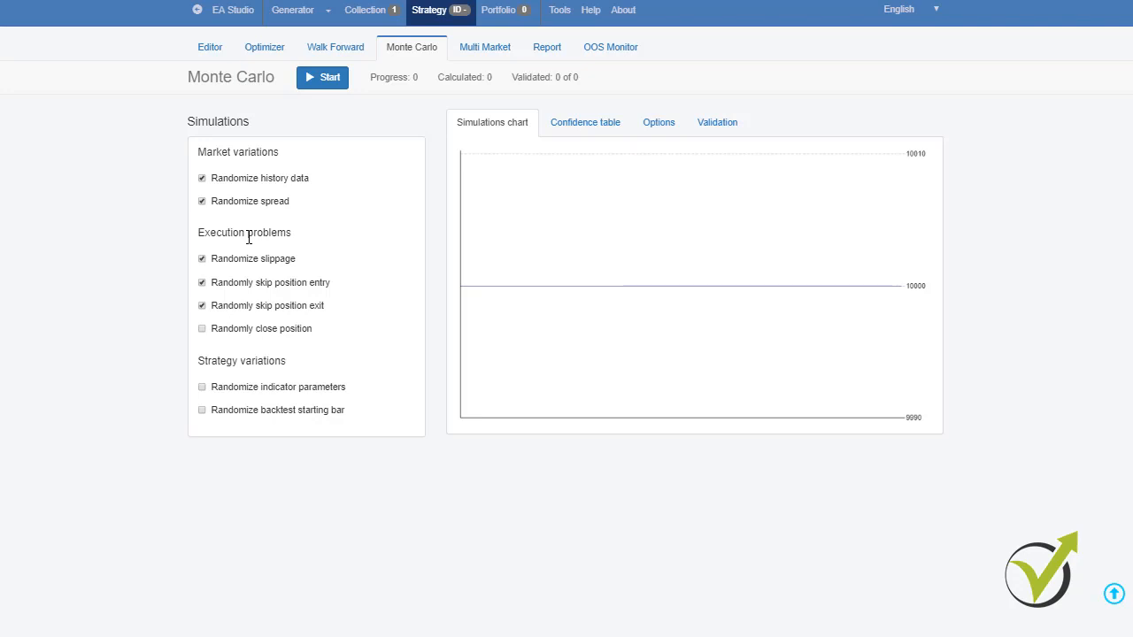
Add one more market to the strategy's Multi Market test.
{"action": "left_click", "coordinate": [478, 49]}
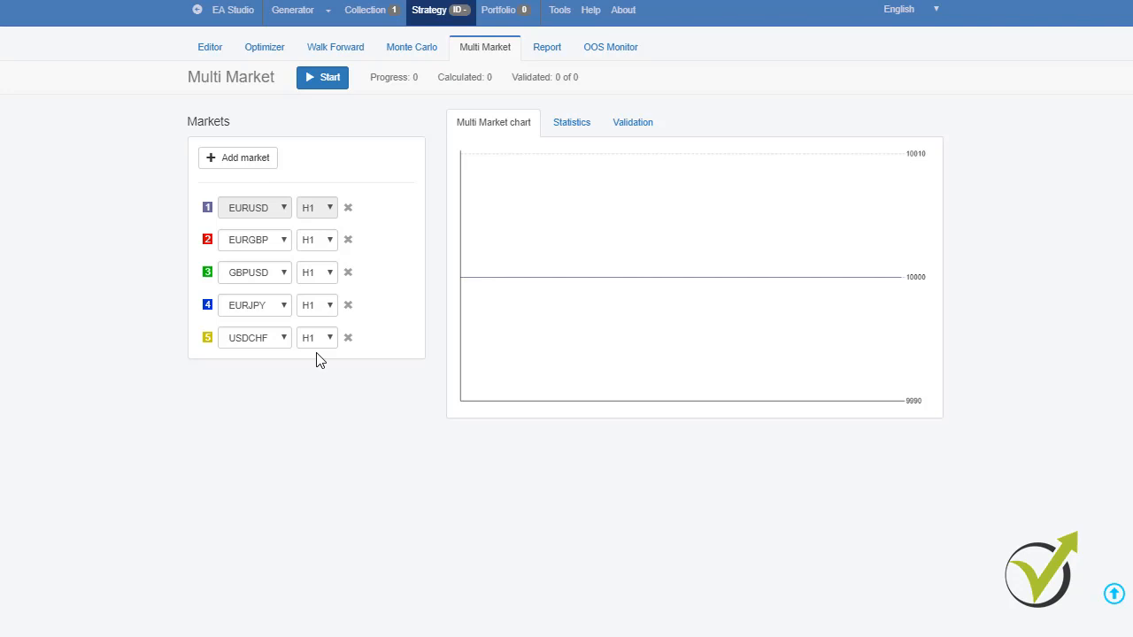
{"action": "left_click", "coordinate": [256, 160]}
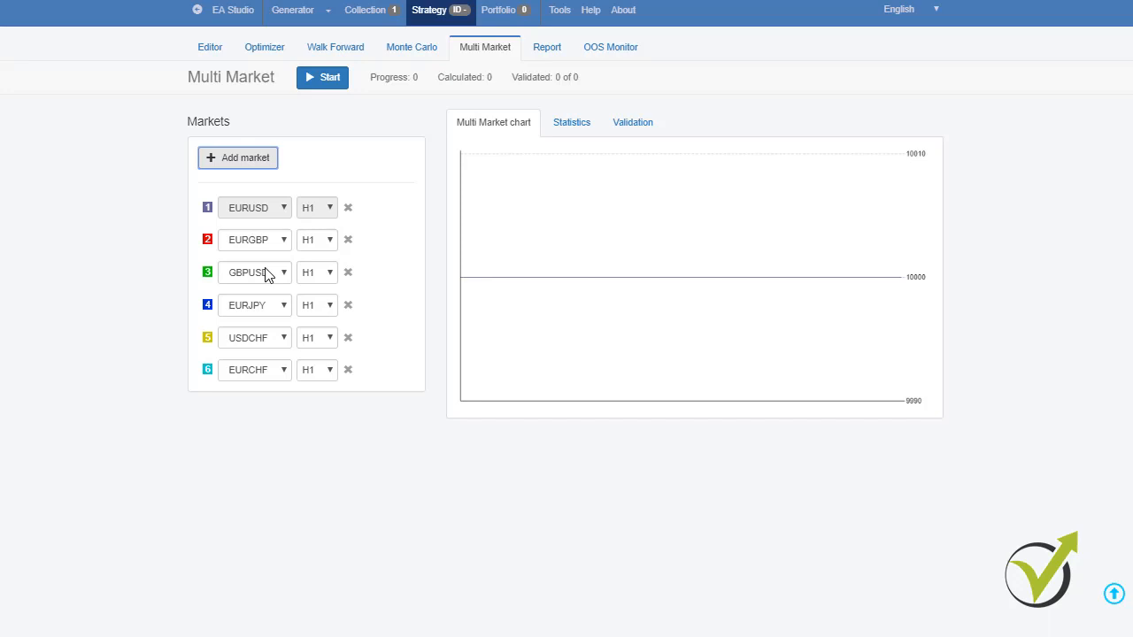
Set the symbol to EURJPY in the strategy Editor and view the Expert Advisor export options.
{"action": "left_click", "coordinate": [209, 49]}
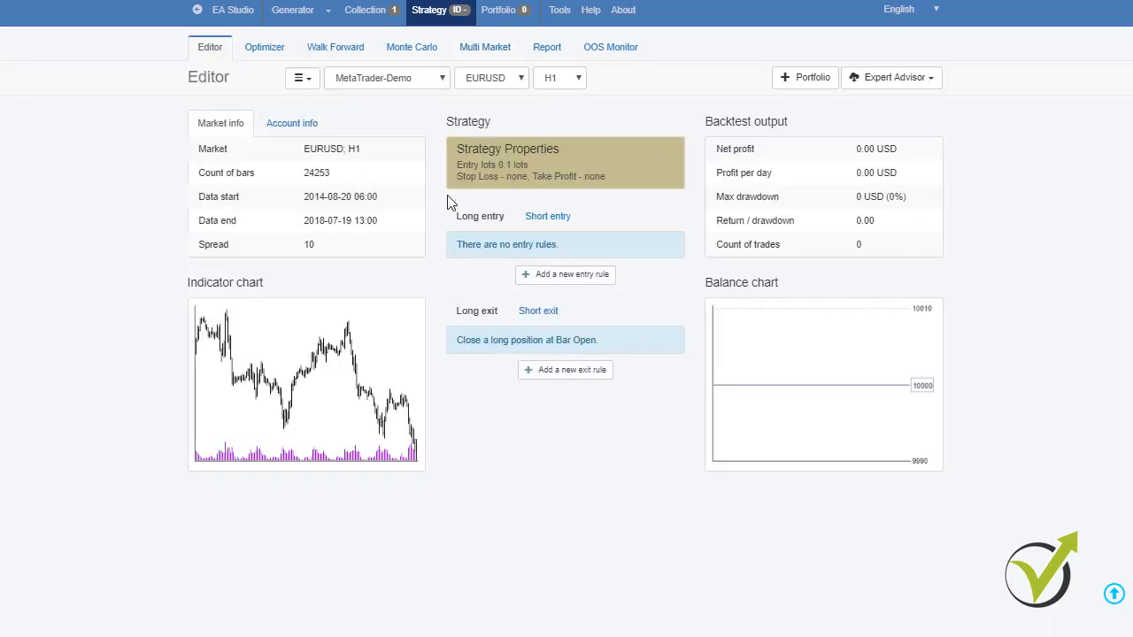
{"action": "left_click", "coordinate": [482, 82]}
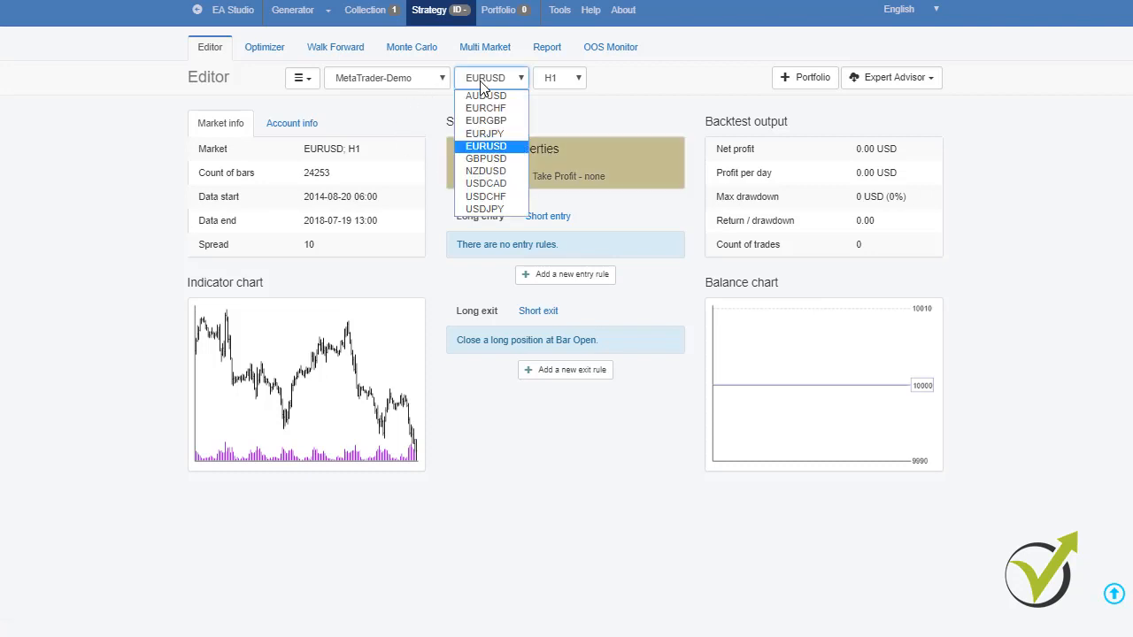
{"action": "left_click", "coordinate": [485, 133]}
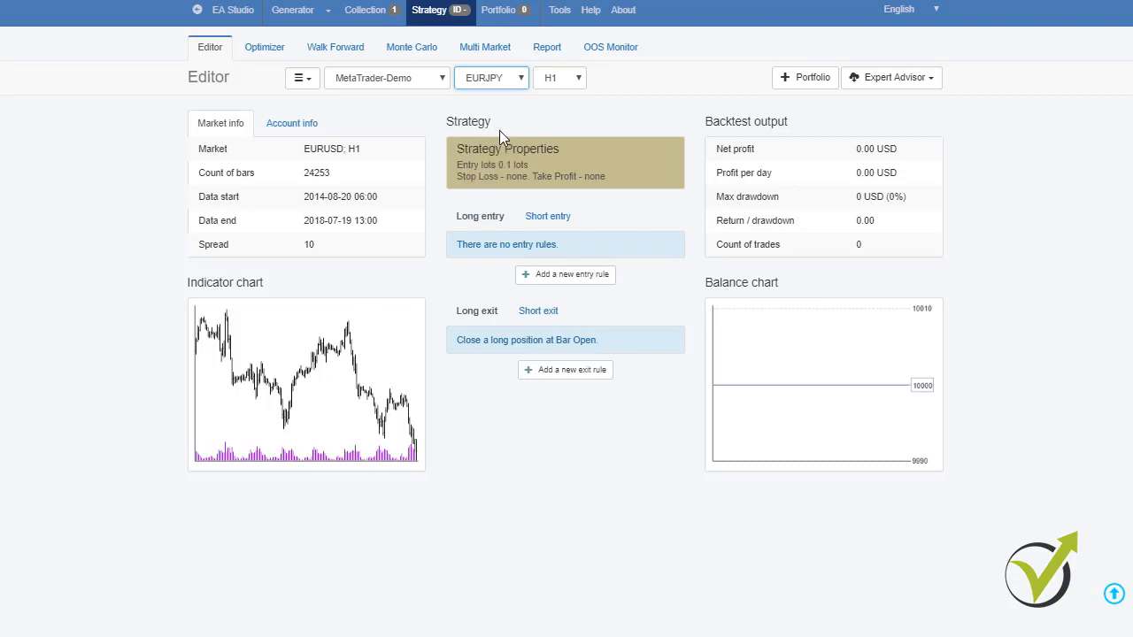
{"action": "left_click", "coordinate": [892, 78]}
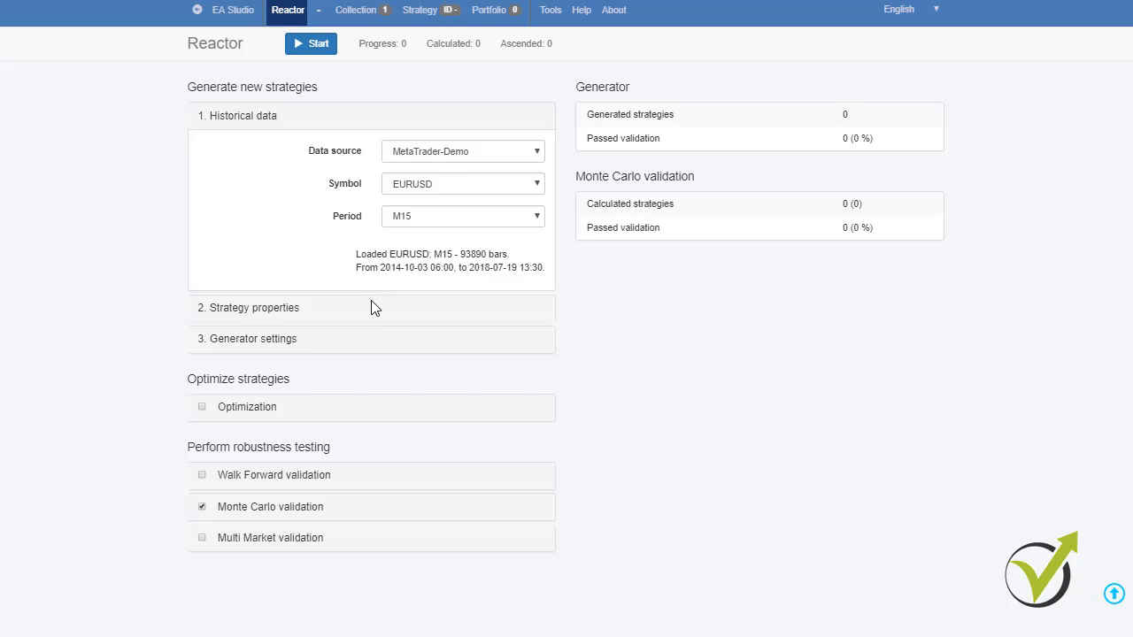
Enable Optimization, Walk Forward validation and Multi Market validation in the Reactor.
{"action": "left_click", "coordinate": [201, 408]}
{"action": "left_click", "coordinate": [202, 475]}
{"action": "left_click", "coordinate": [202, 538]}
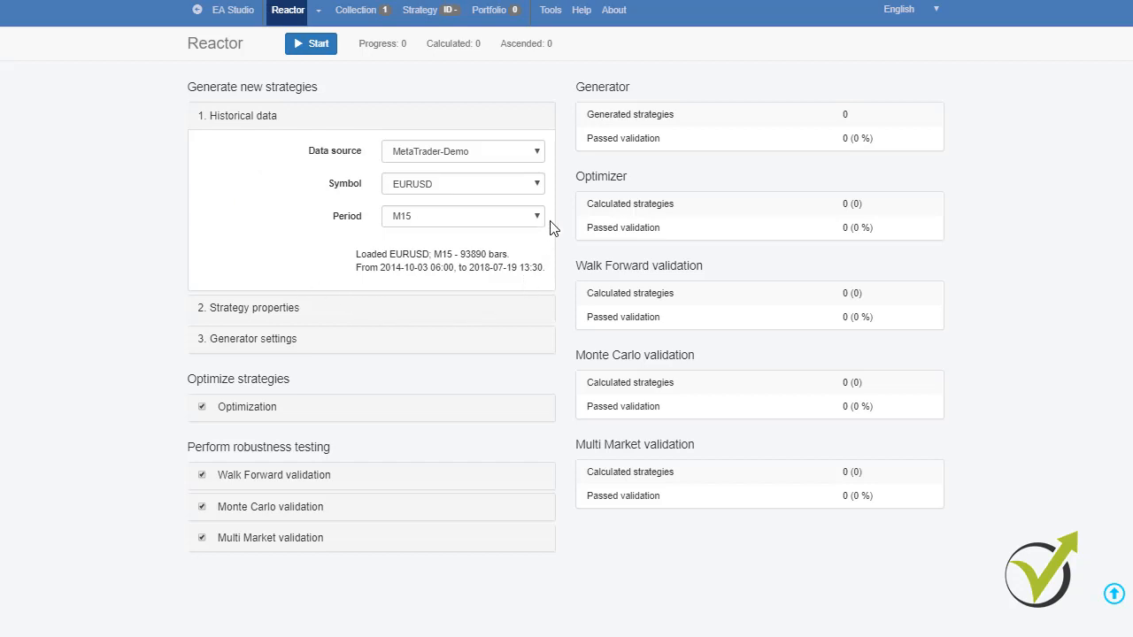
Check the data sources offered for the Reactor's historical data, and open the Data Import tool.
{"action": "left_click", "coordinate": [539, 156]}
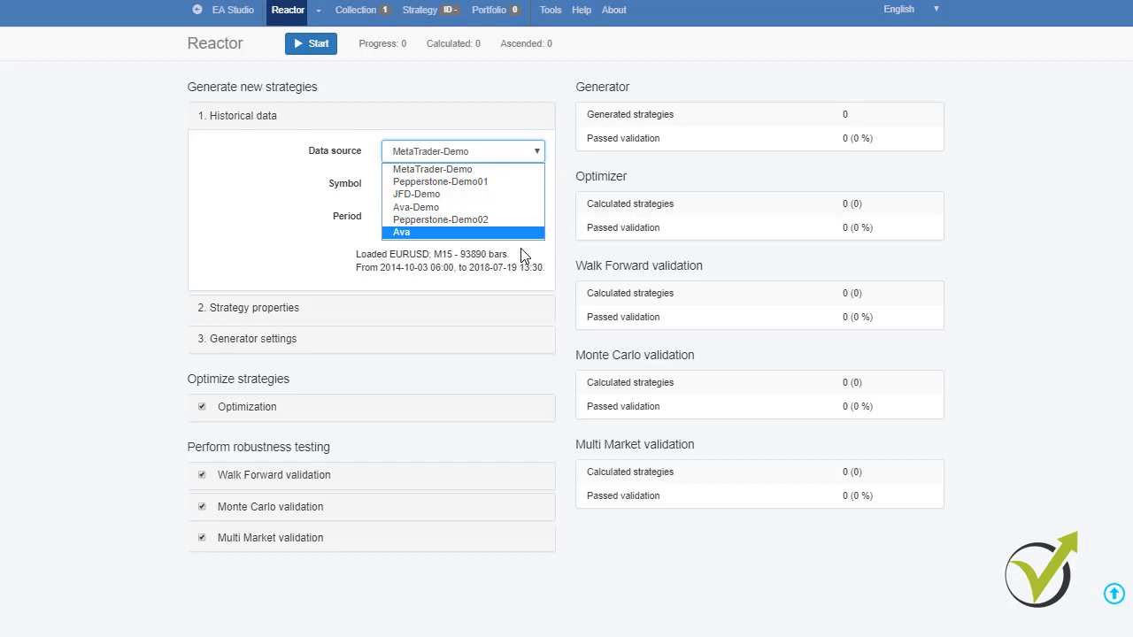
{"action": "left_click", "coordinate": [572, 225]}
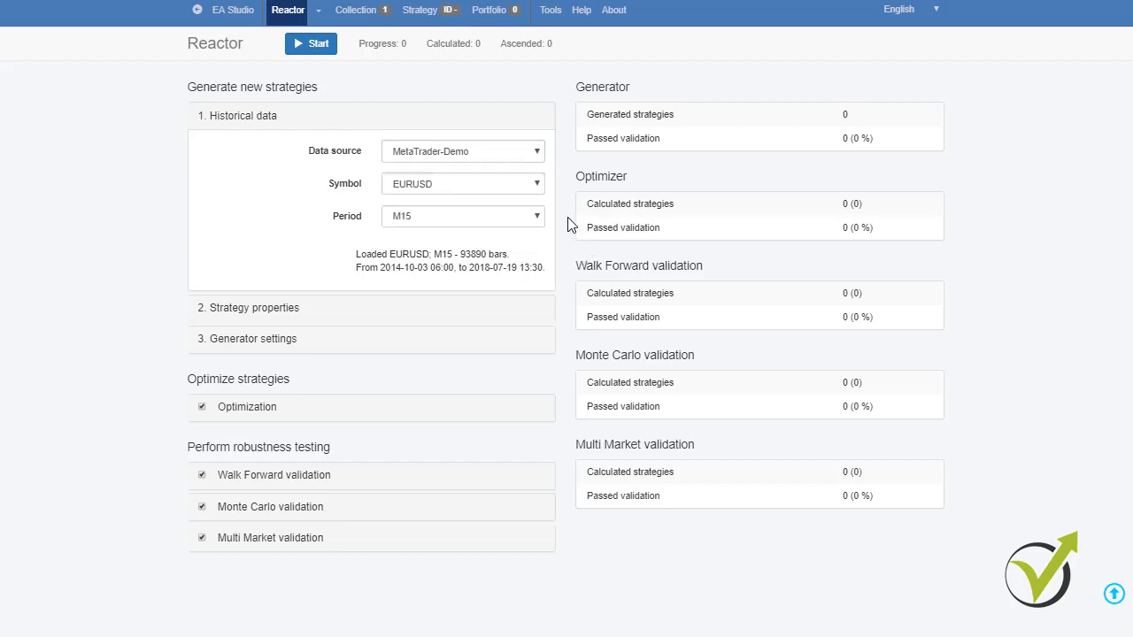
{"action": "left_click", "coordinate": [550, 10]}
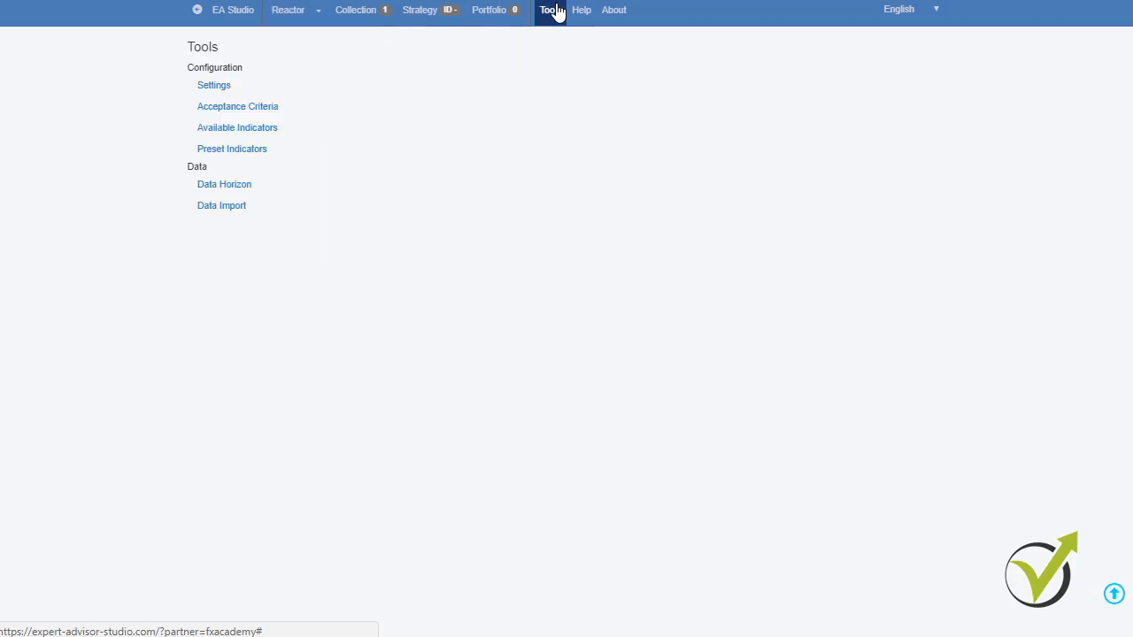
{"action": "left_click", "coordinate": [244, 210]}
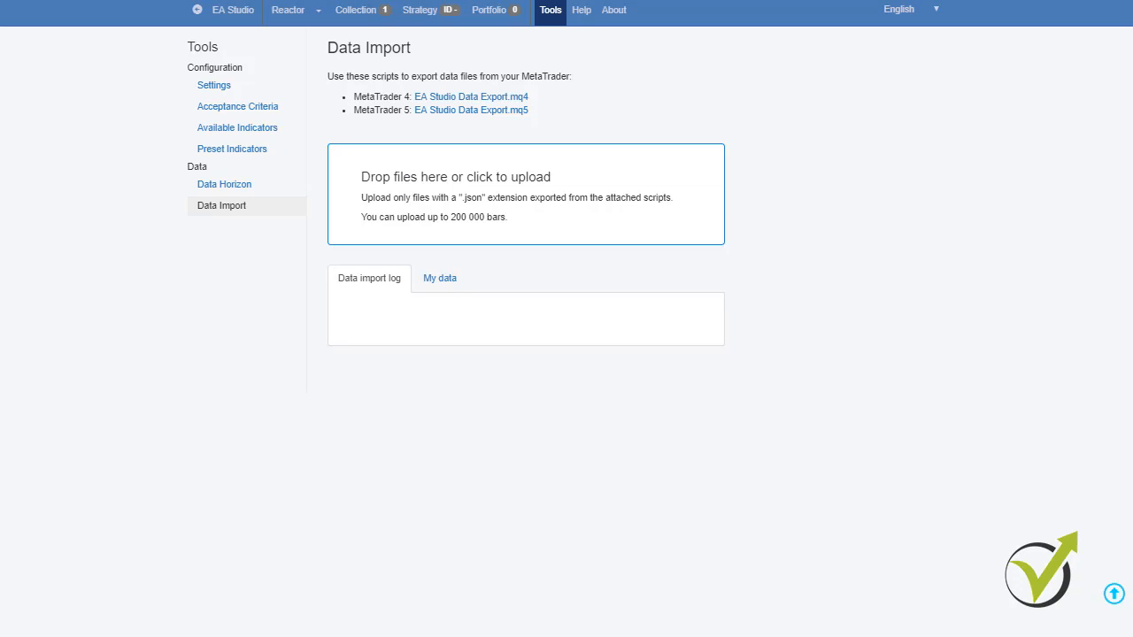
Return to the Reactor and check the symbols and periods offered for its historical data.
{"action": "left_click", "coordinate": [310, 14]}
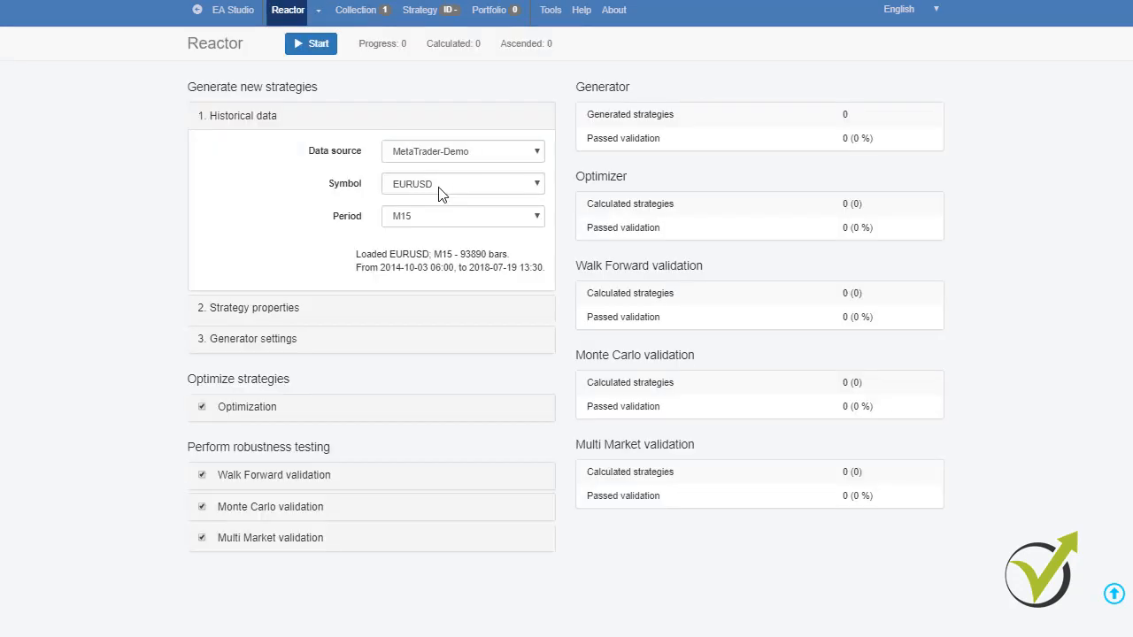
{"action": "left_click", "coordinate": [441, 191]}
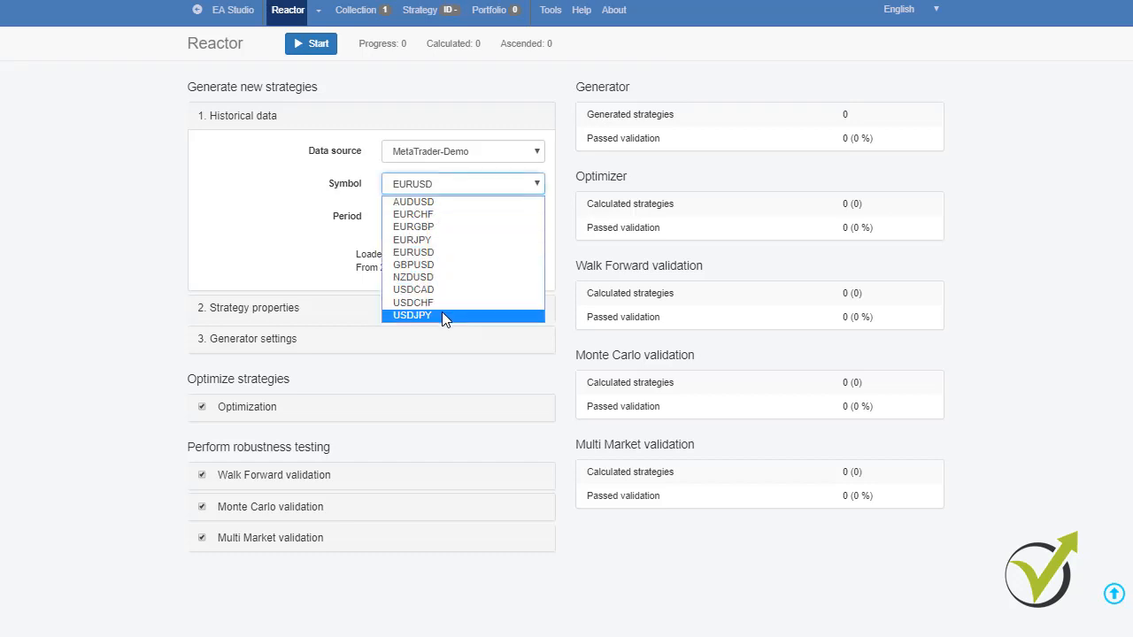
{"action": "left_click", "coordinate": [440, 183]}
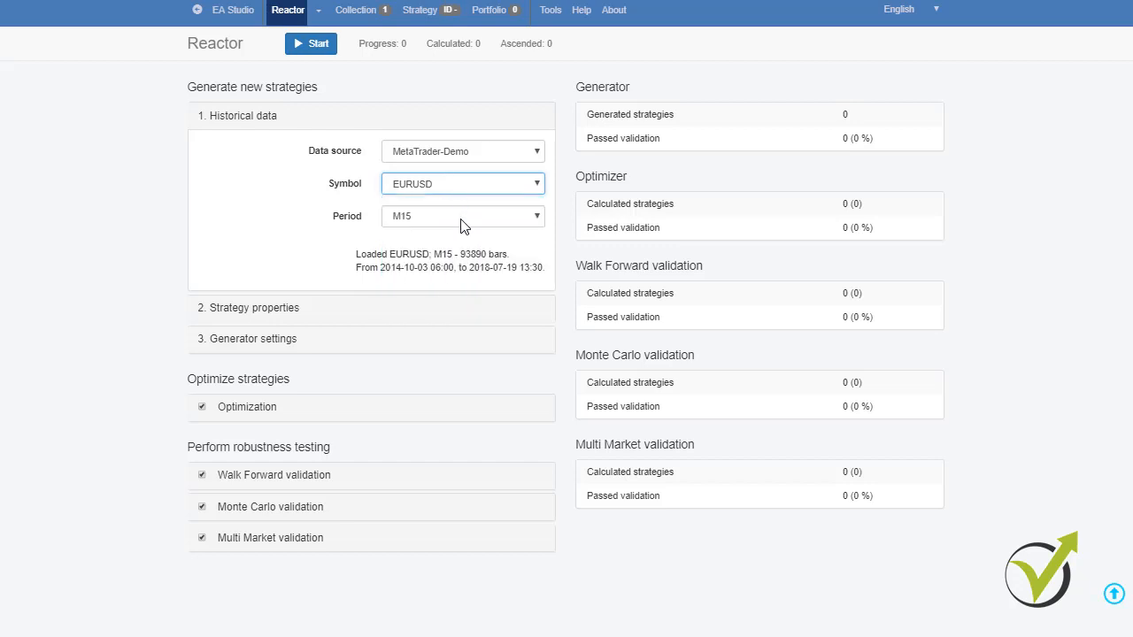
{"action": "left_click", "coordinate": [462, 222]}
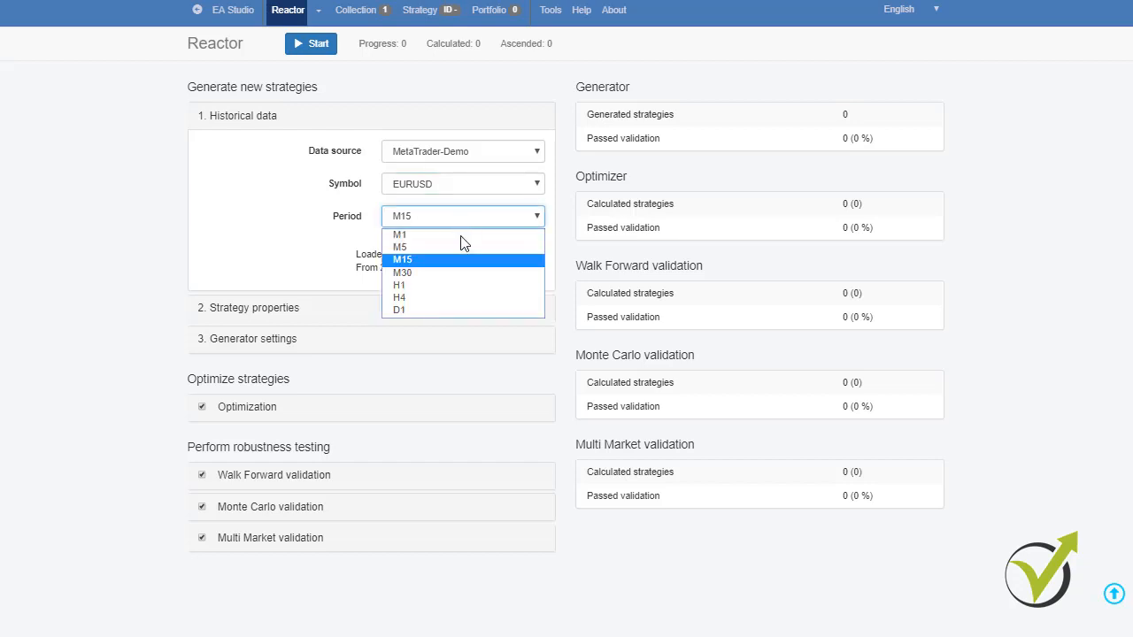
Expand the strategy properties and examine the Stop Loss usage, type and maximum pips settings.
{"action": "left_click", "coordinate": [286, 308]}
{"action": "left_click", "coordinate": [284, 310]}
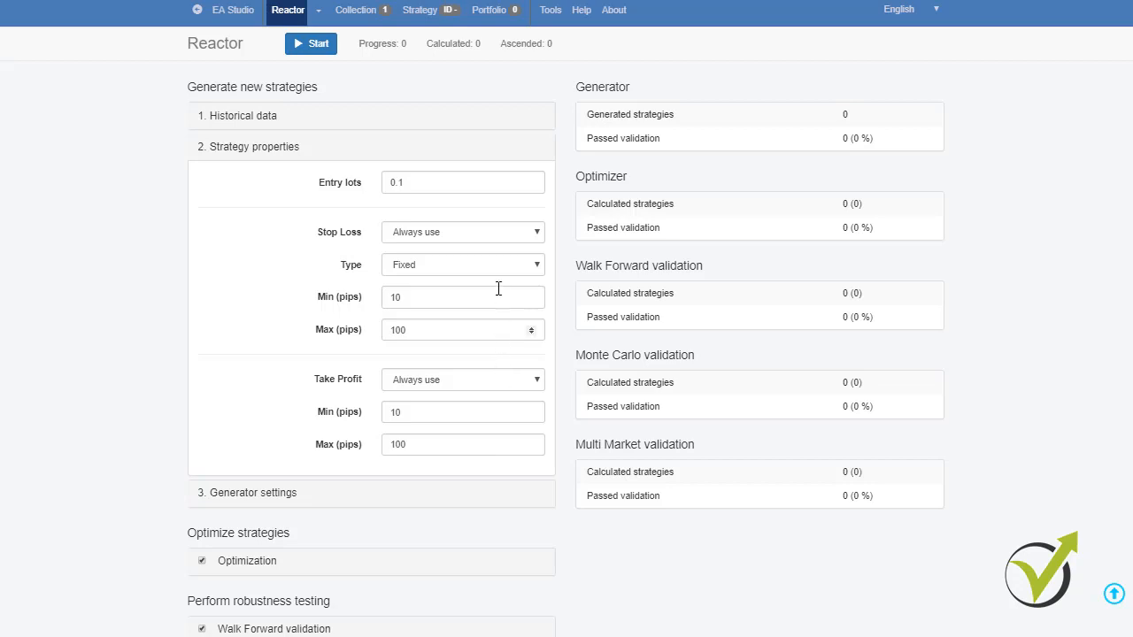
{"action": "left_click", "coordinate": [493, 237]}
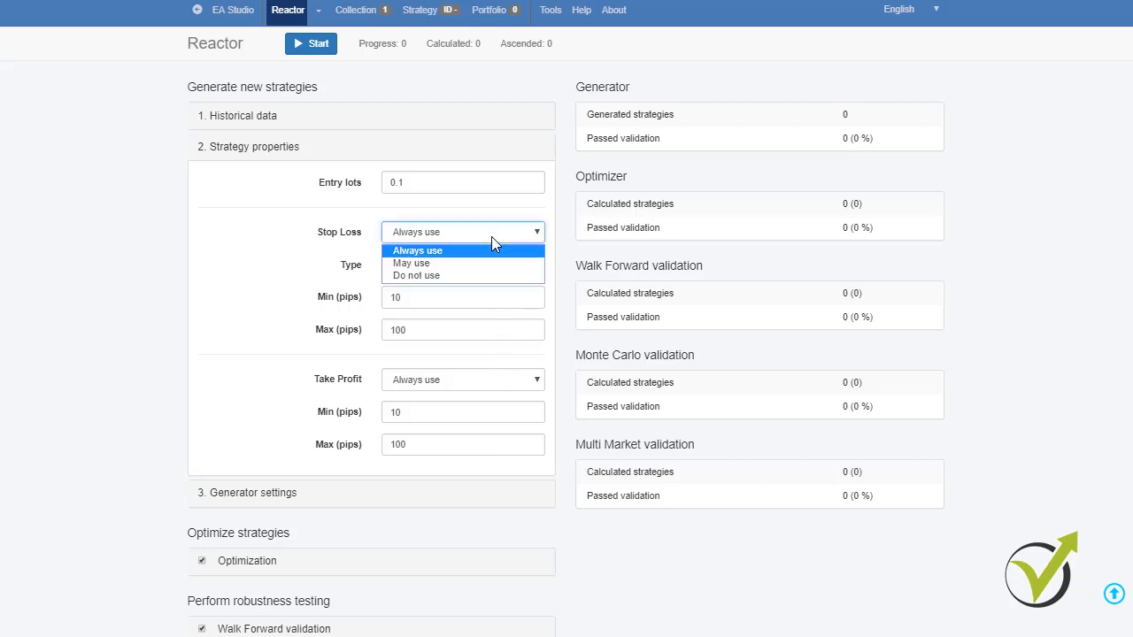
{"action": "left_click", "coordinate": [491, 236]}
{"action": "left_click", "coordinate": [493, 271]}
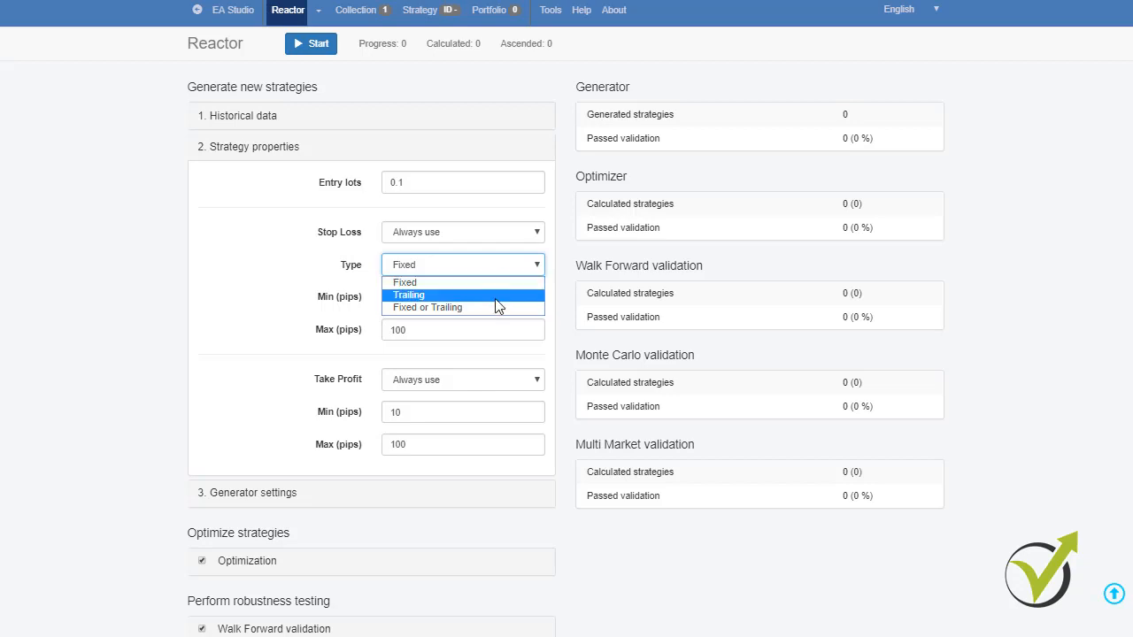
{"action": "left_click", "coordinate": [499, 328]}
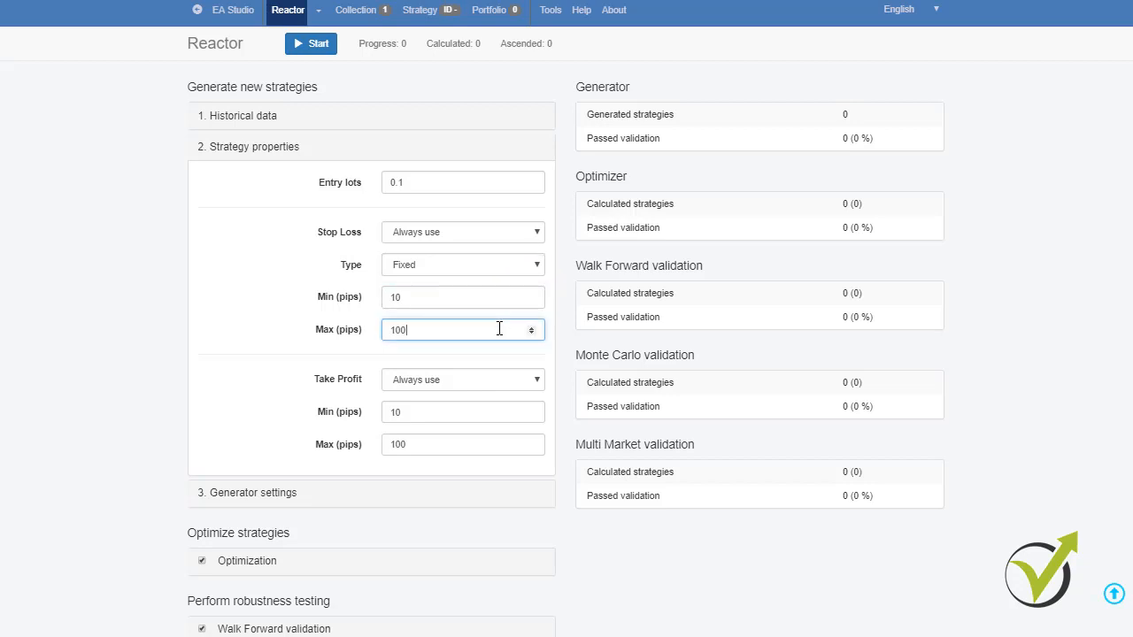
Set the working minutes to 480 in the Reactor's generator settings.
{"action": "left_click", "coordinate": [275, 501]}
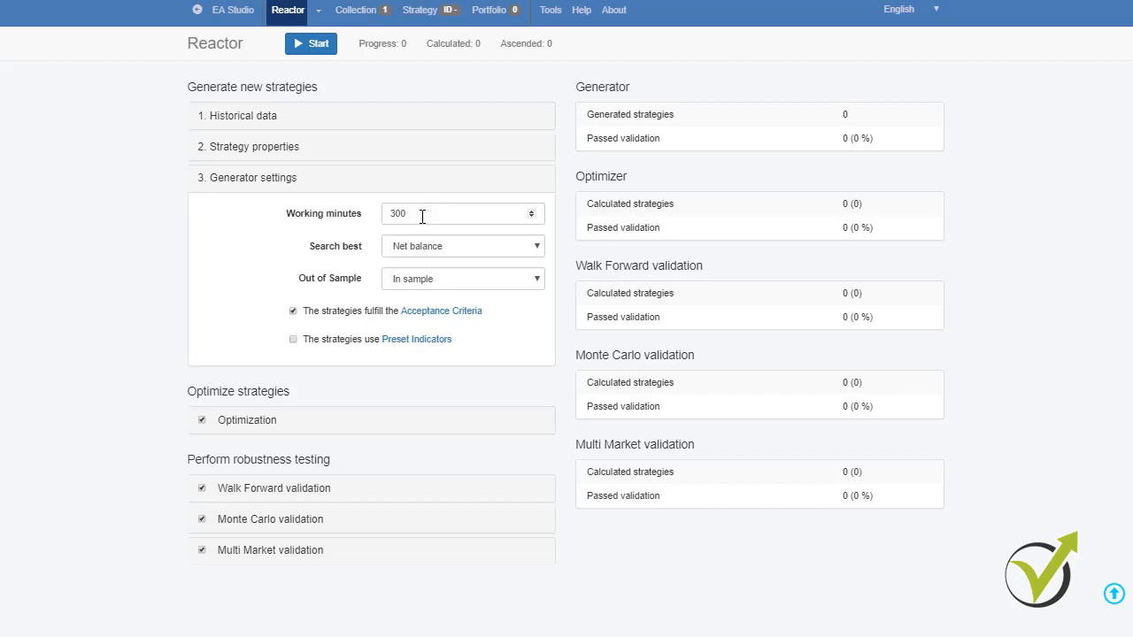
{"action": "left_click_drag", "start_coordinate": [422, 216], "coordinate": [382, 221]}
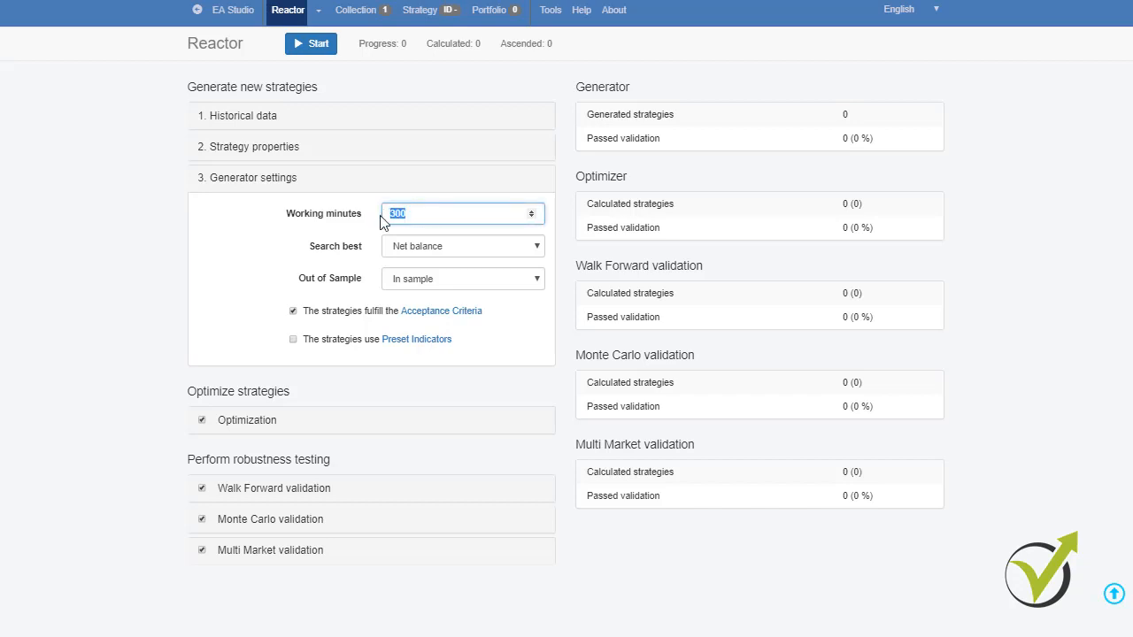
{"action": "type", "text": "480"}
Examine the Search best and Out of Sample choices, leaving Net balance and In sample selected.
{"action": "left_click", "coordinate": [489, 252]}
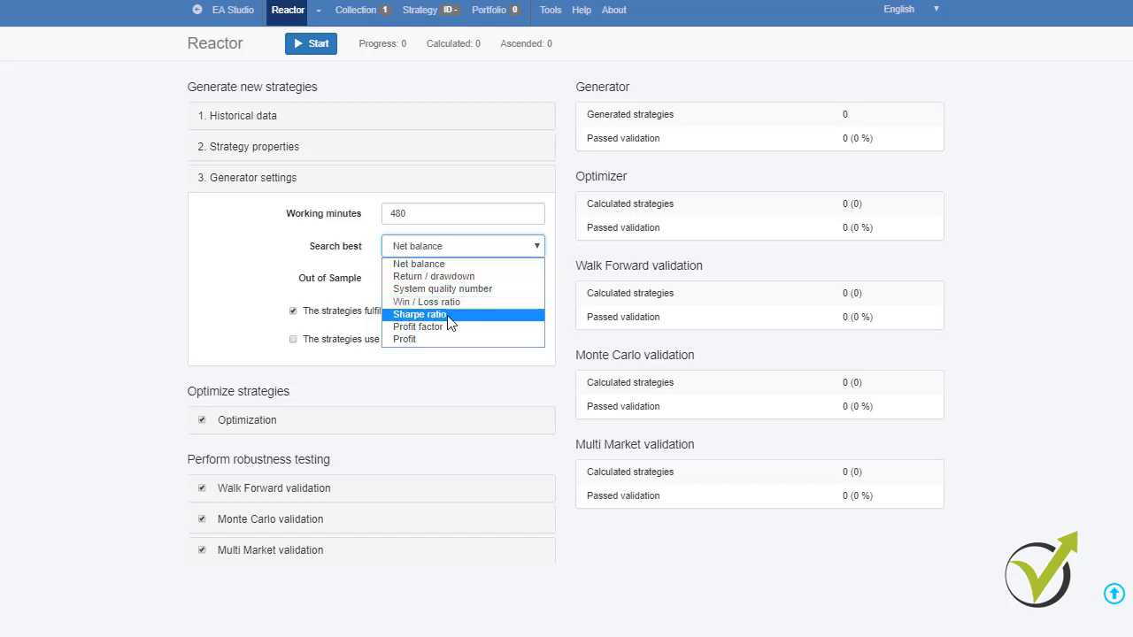
{"action": "left_click", "coordinate": [359, 261]}
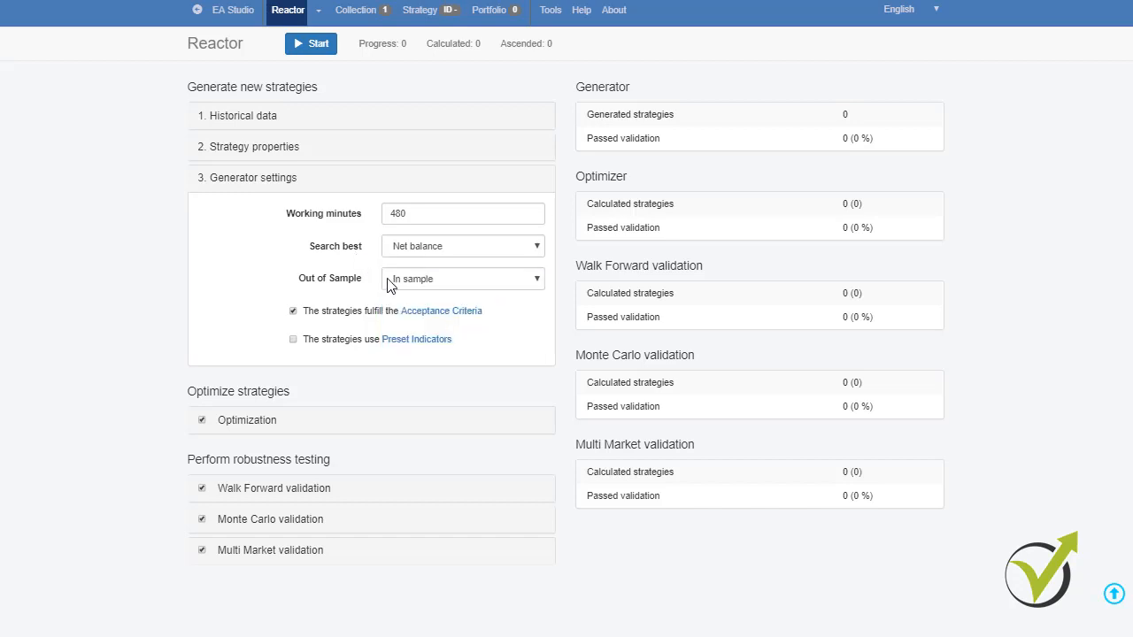
{"action": "left_click", "coordinate": [413, 278]}
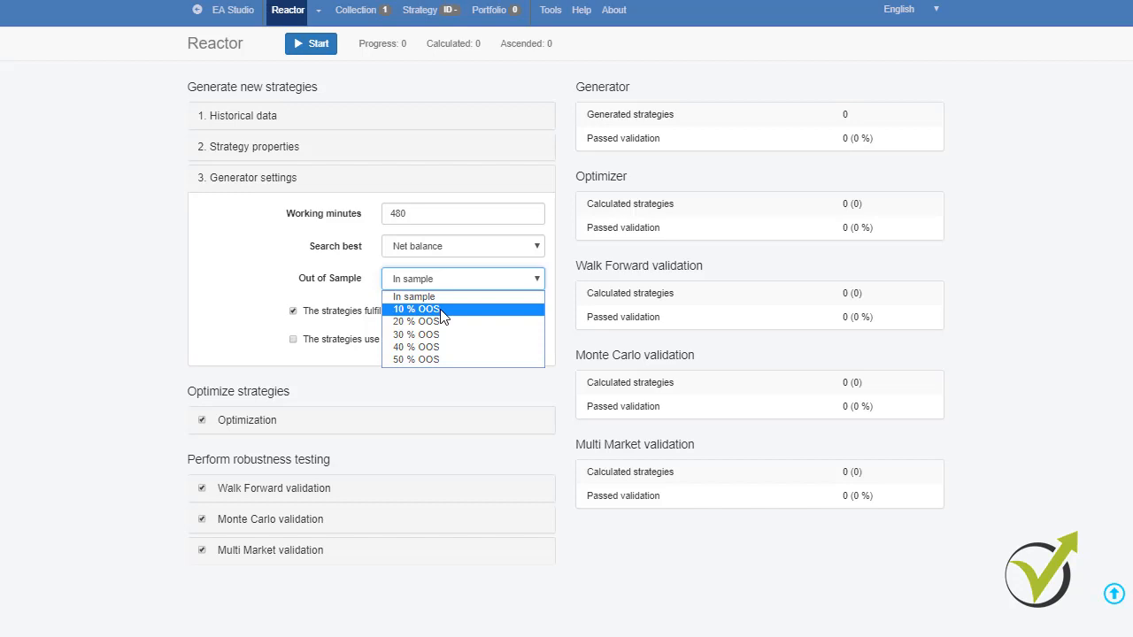
{"action": "left_click", "coordinate": [370, 324]}
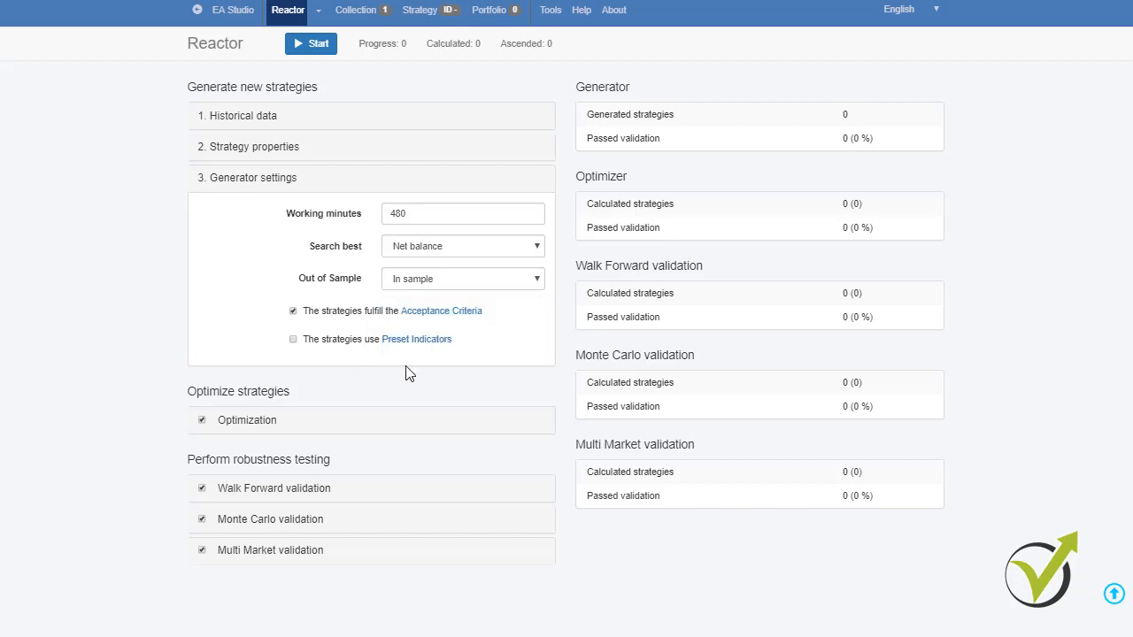
Add a Maximum stagnation % criterion to the complete backtest section of the Acceptance Criteria.
{"action": "left_click", "coordinate": [454, 313]}
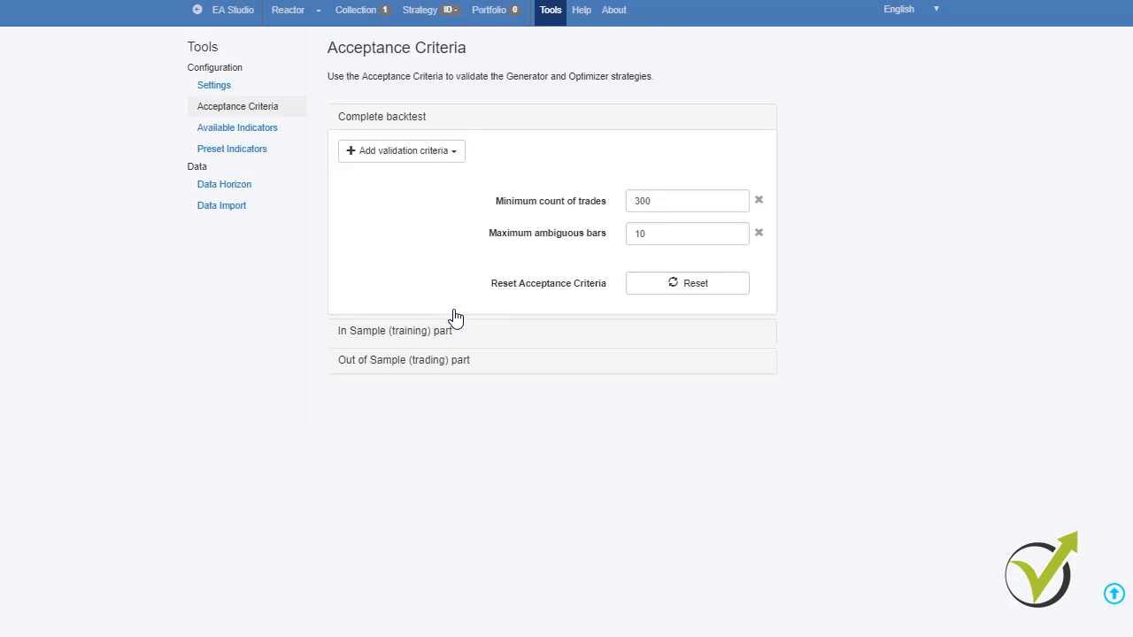
{"action": "left_click", "coordinate": [454, 161]}
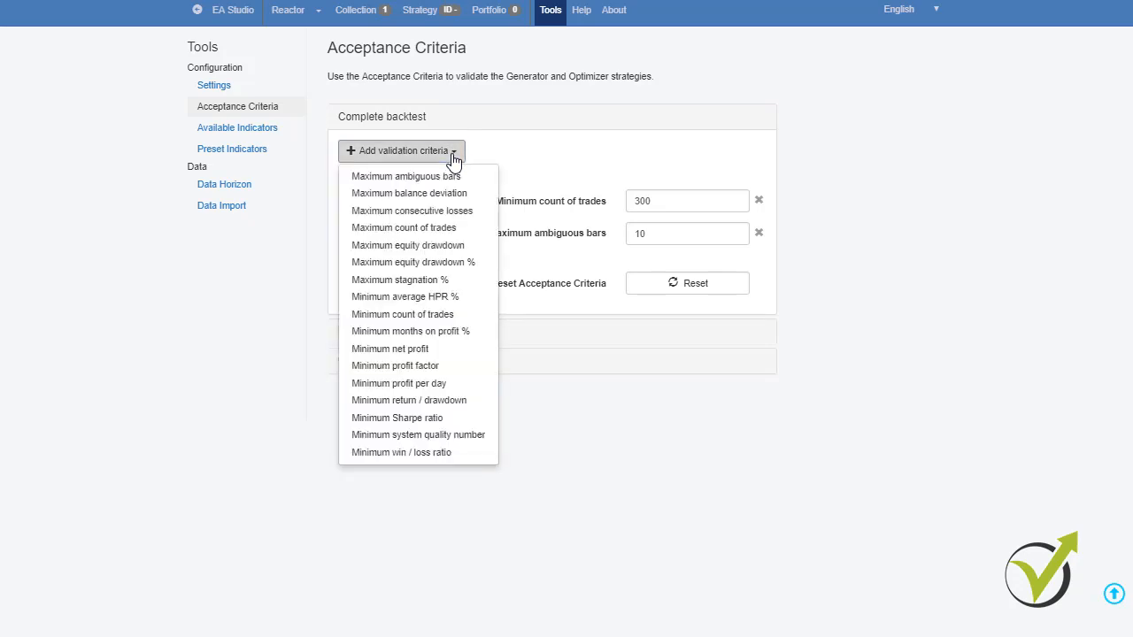
{"action": "left_click", "coordinate": [445, 281]}
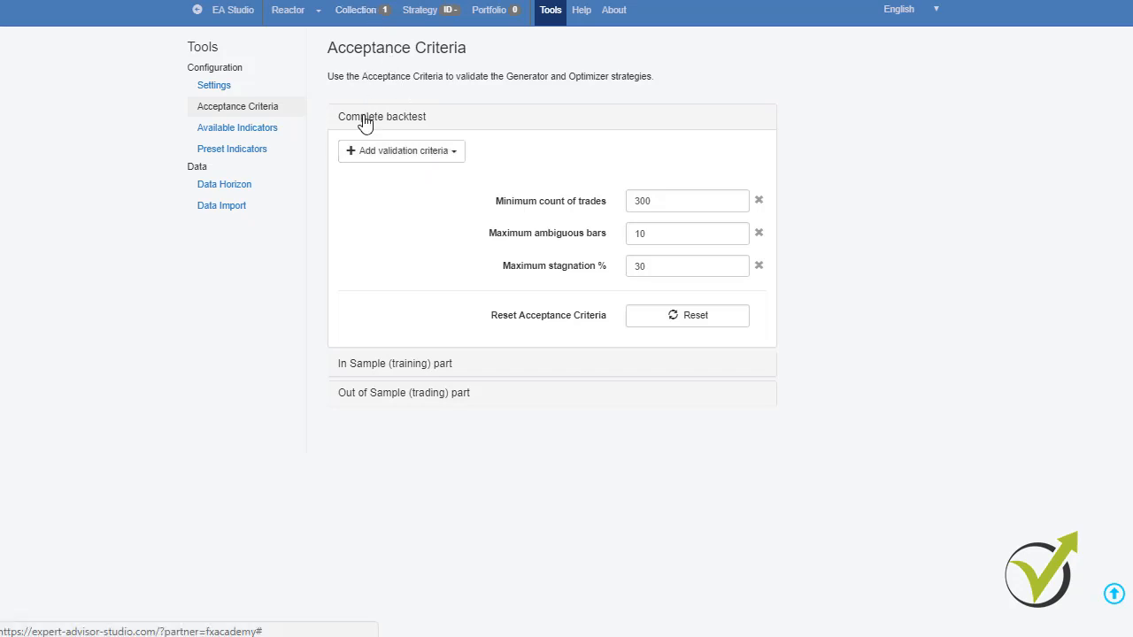
Return to the Reactor's generator settings and view the Preset Indicators page with its entry and exit rules.
{"action": "left_click", "coordinate": [292, 11]}
{"action": "left_click", "coordinate": [309, 342]}
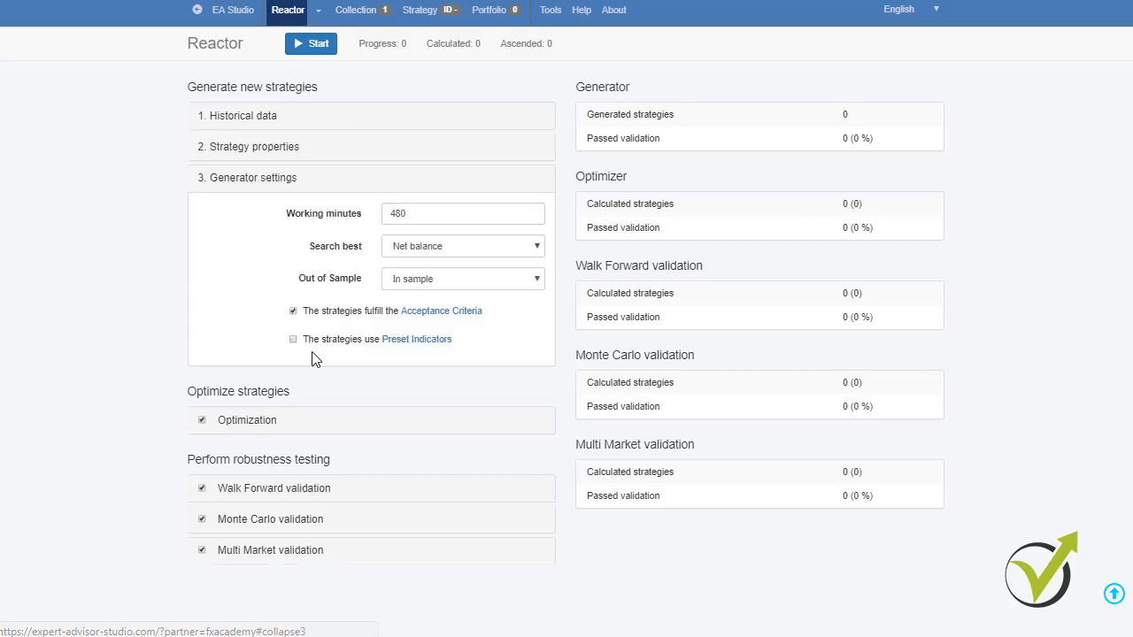
{"action": "left_click", "coordinate": [402, 342]}
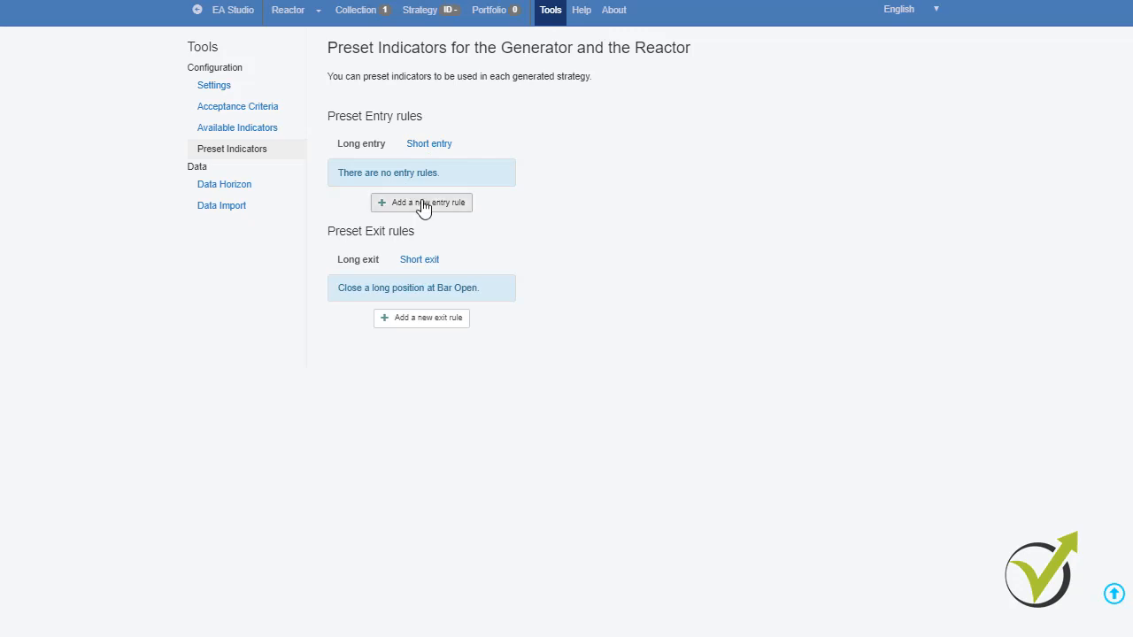
Go back to the Reactor and examine the optimization's numeric values range and the Walk Forward validation settings.
{"action": "left_click", "coordinate": [294, 12]}
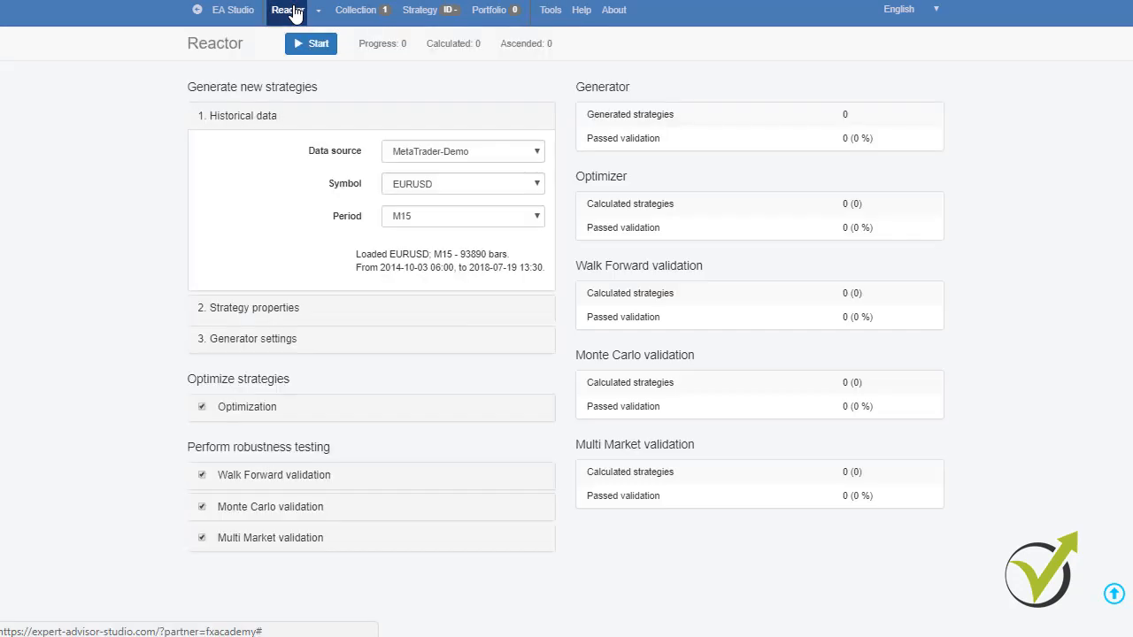
{"action": "left_click", "coordinate": [306, 407]}
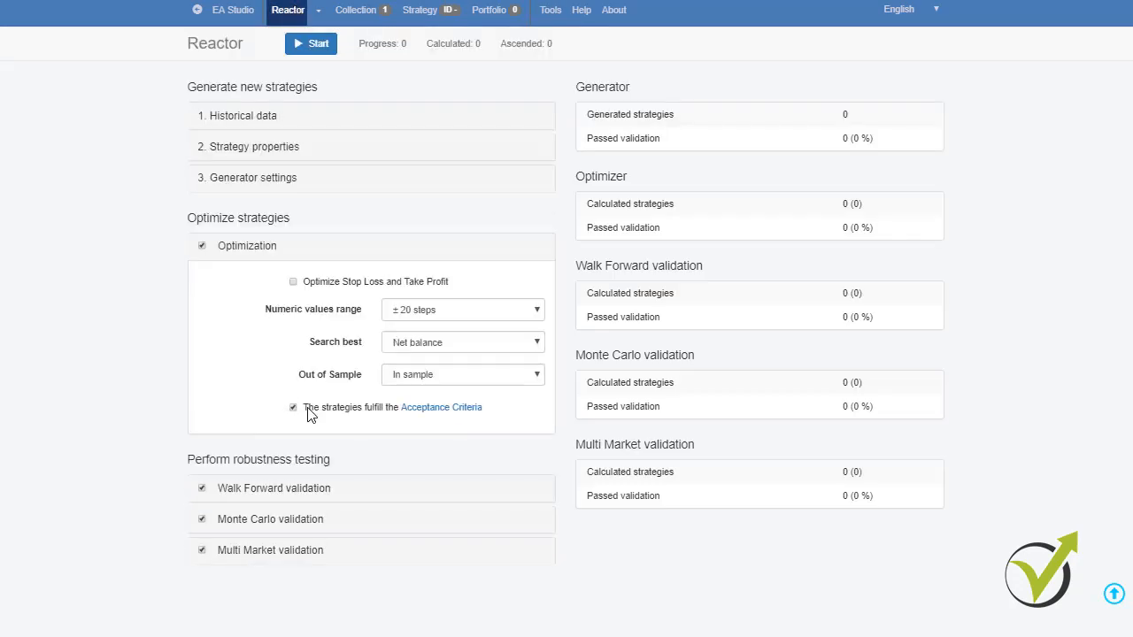
{"action": "left_click", "coordinate": [467, 320]}
{"action": "left_click", "coordinate": [467, 320]}
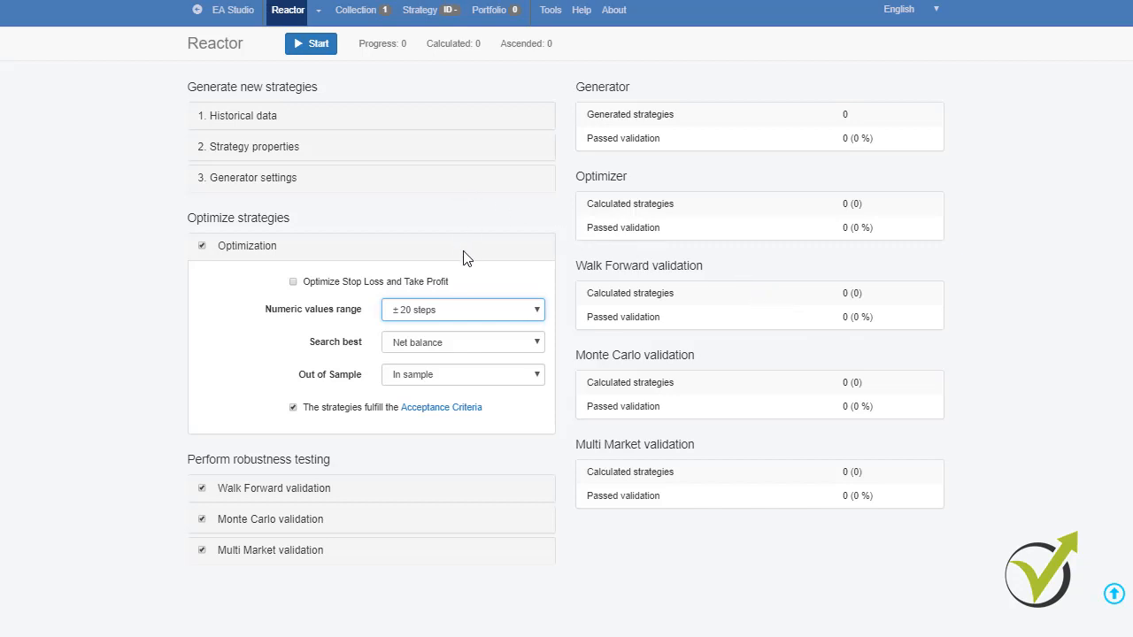
{"action": "left_click", "coordinate": [298, 492]}
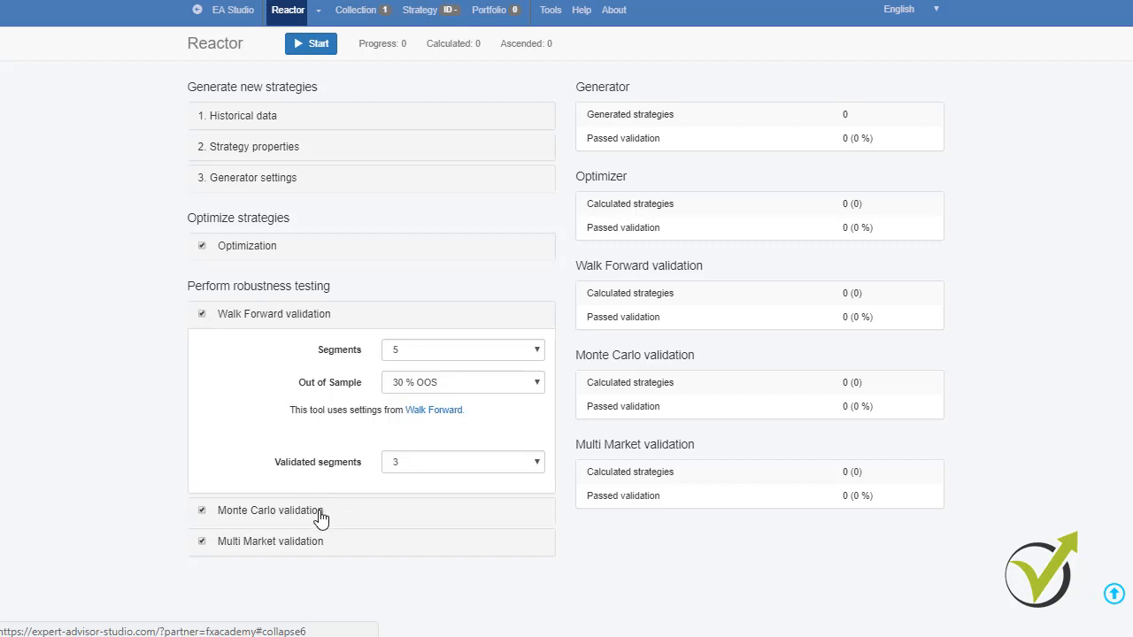
Try 10 as the Monte Carlo validation's count of tests and set it back to 20.
{"action": "left_click", "coordinate": [321, 516]}
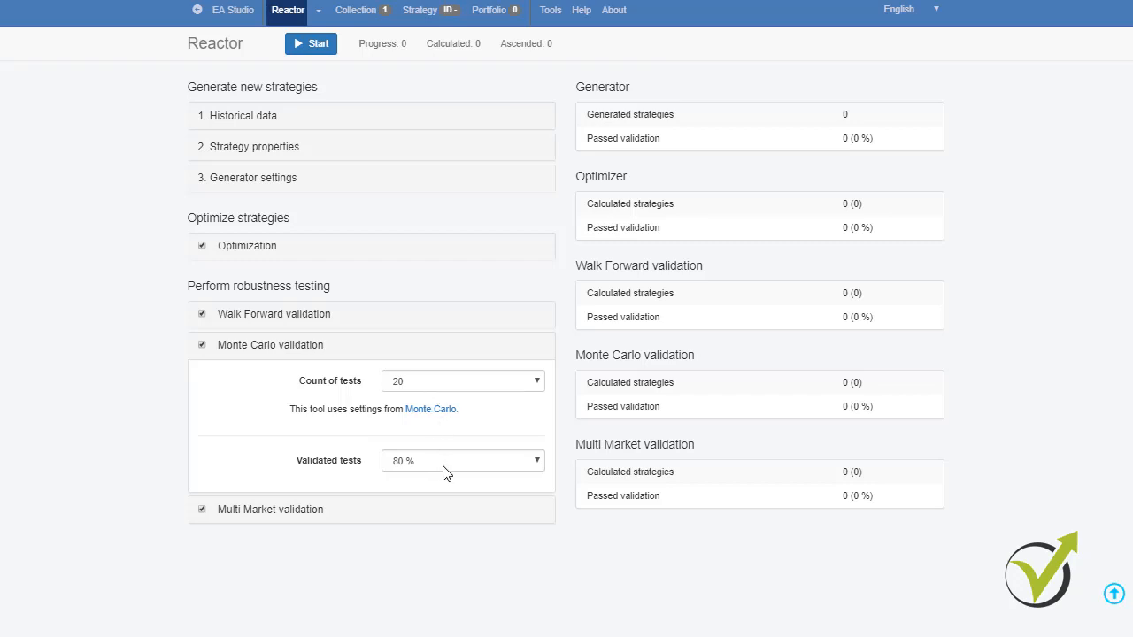
{"action": "left_click", "coordinate": [441, 386]}
{"action": "left_click", "coordinate": [445, 400]}
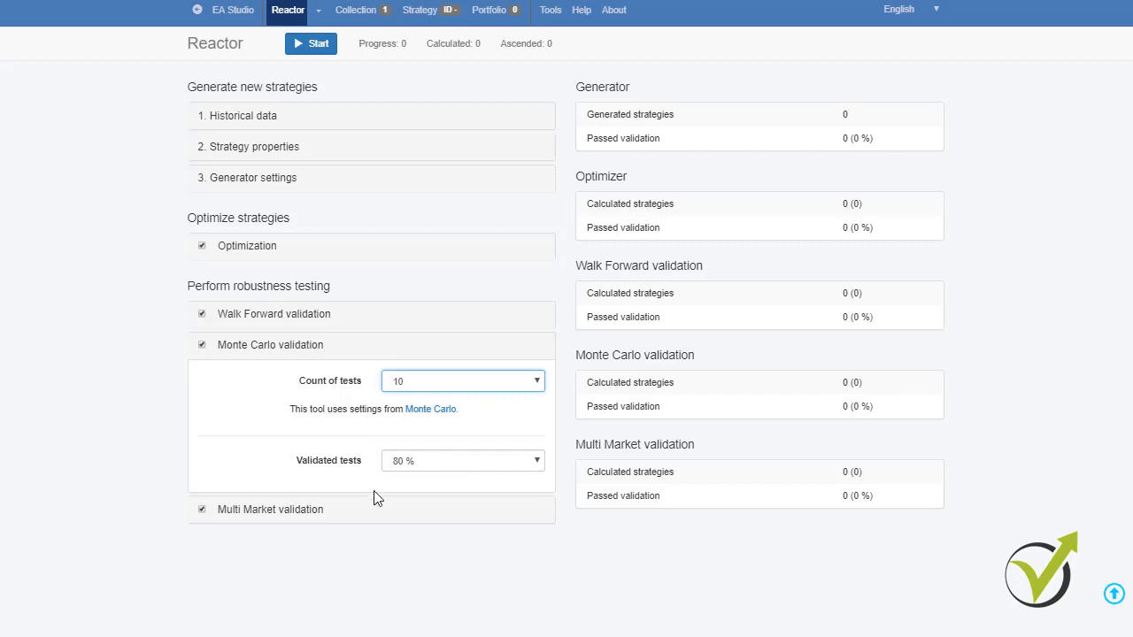
{"action": "left_click", "coordinate": [415, 387]}
{"action": "left_click", "coordinate": [416, 414]}
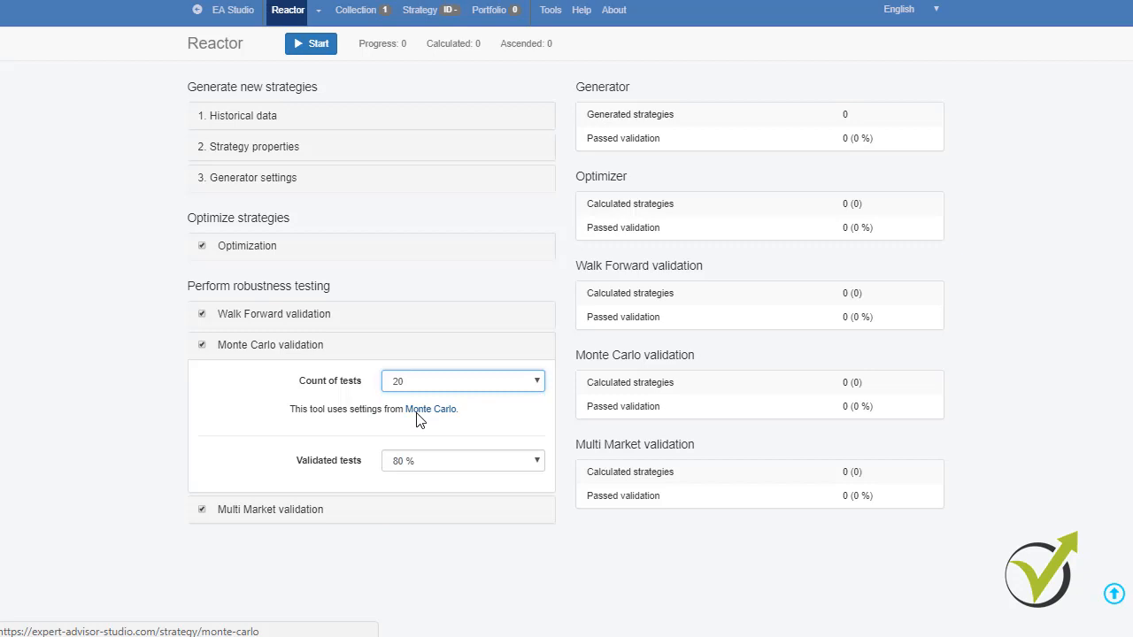
Examine the Multi Market validation's list of markets and its validated markets setting.
{"action": "left_click", "coordinate": [272, 511]}
{"action": "scroll", "coordinate": [382, 515], "scroll_direction": "down", "scroll_amount": 1}
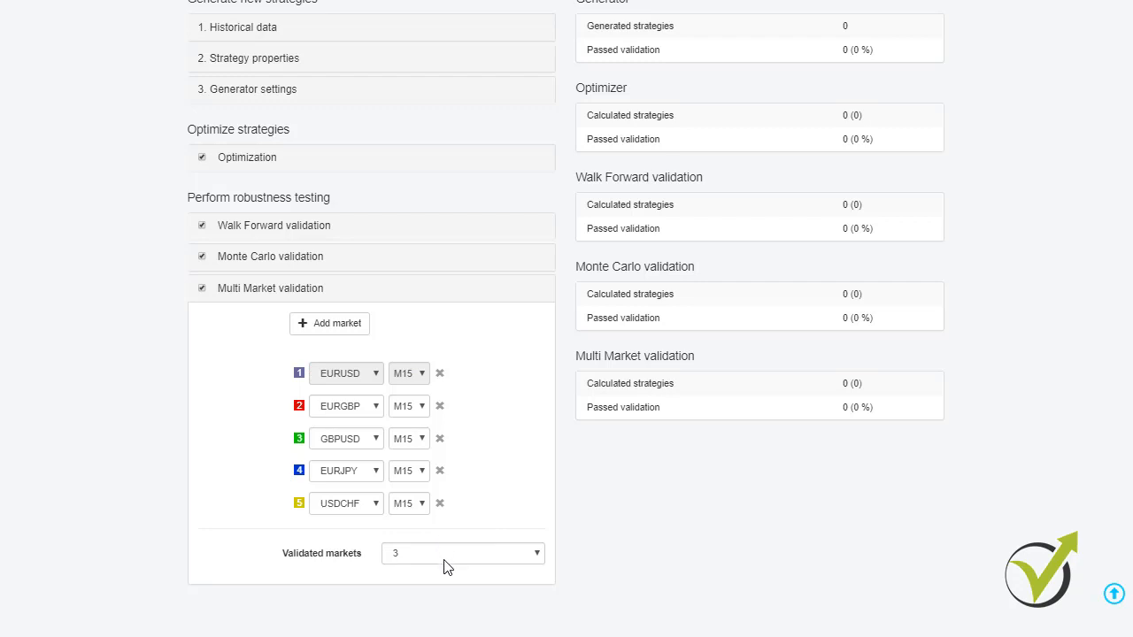
Start the Reactor's strategy generation and stop it after a short run.
{"action": "scroll", "coordinate": [444, 566], "scroll_direction": "up", "scroll_amount": 1}
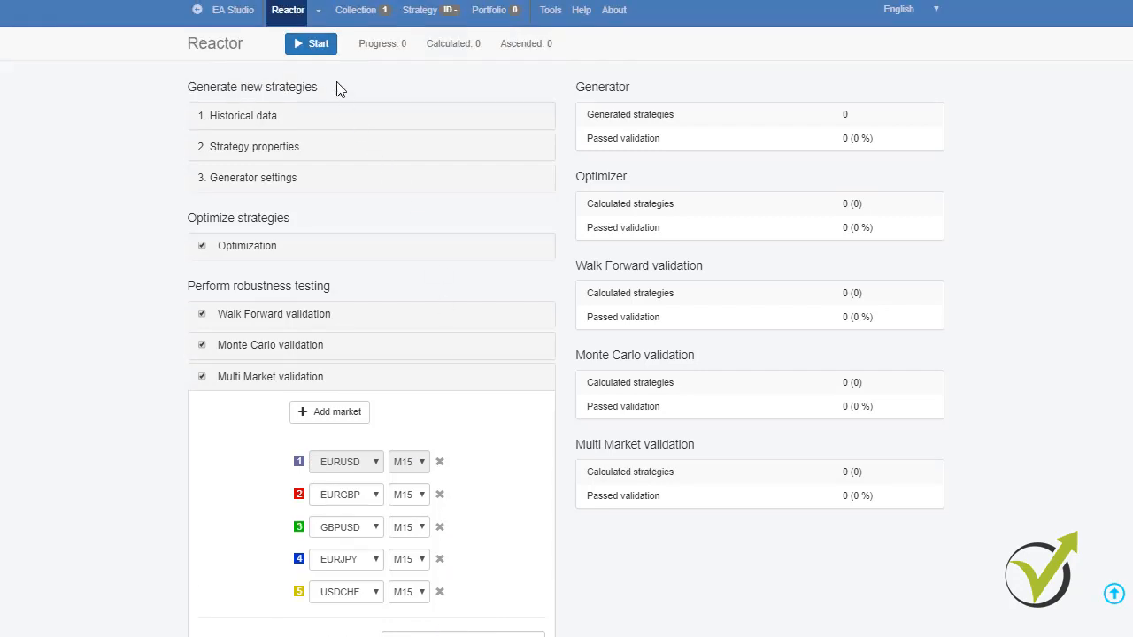
{"action": "left_click", "coordinate": [324, 50]}
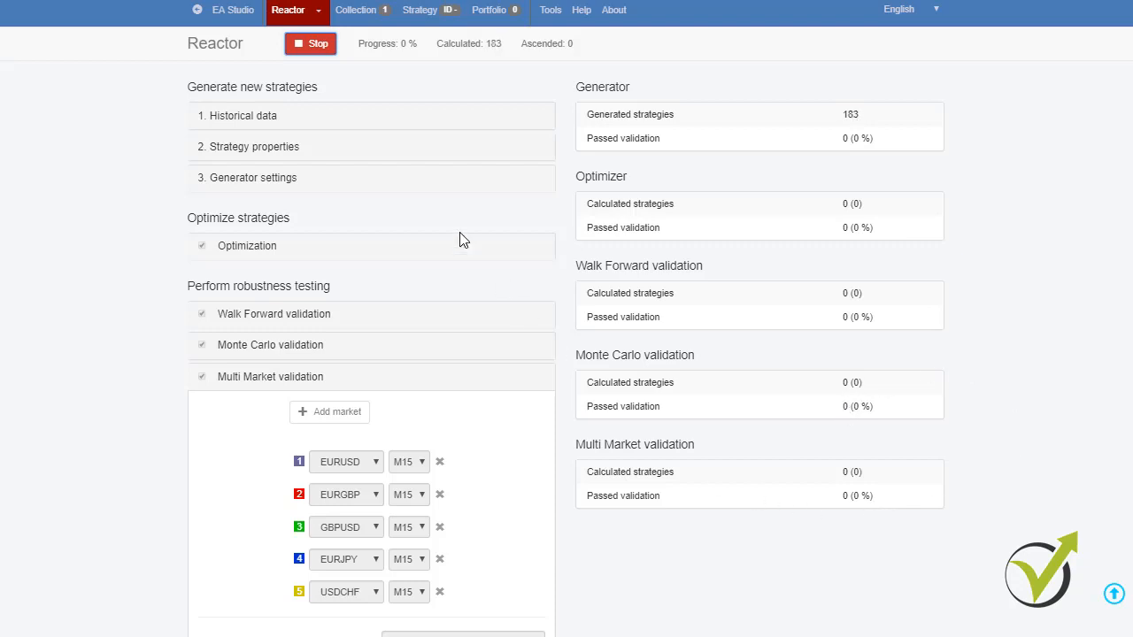
{"action": "left_click", "coordinate": [315, 43]}
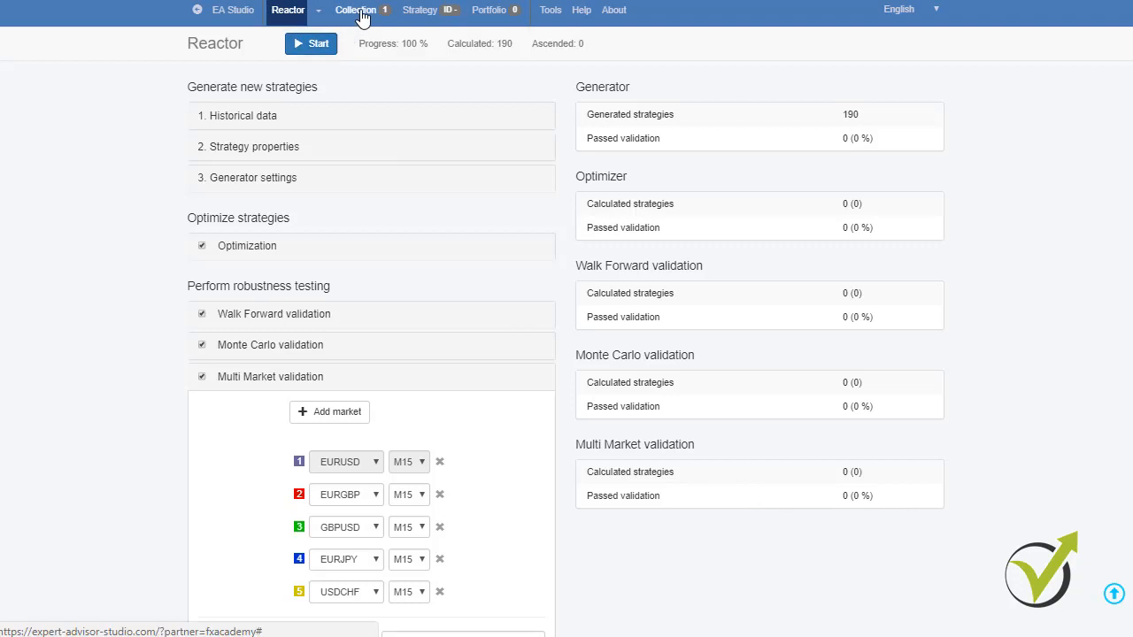
Remove the Minimum net profit and Minimum profit factor filters from the Collection and check which filters can be added.
{"action": "left_click", "coordinate": [358, 11]}
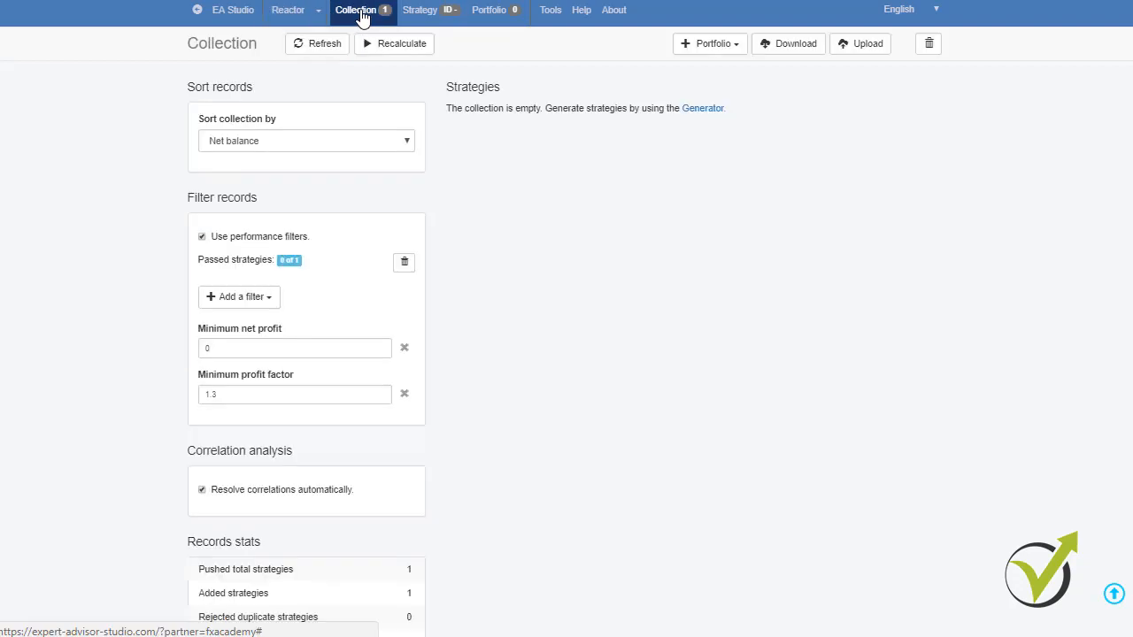
{"action": "left_click", "coordinate": [404, 347]}
{"action": "left_click", "coordinate": [404, 349]}
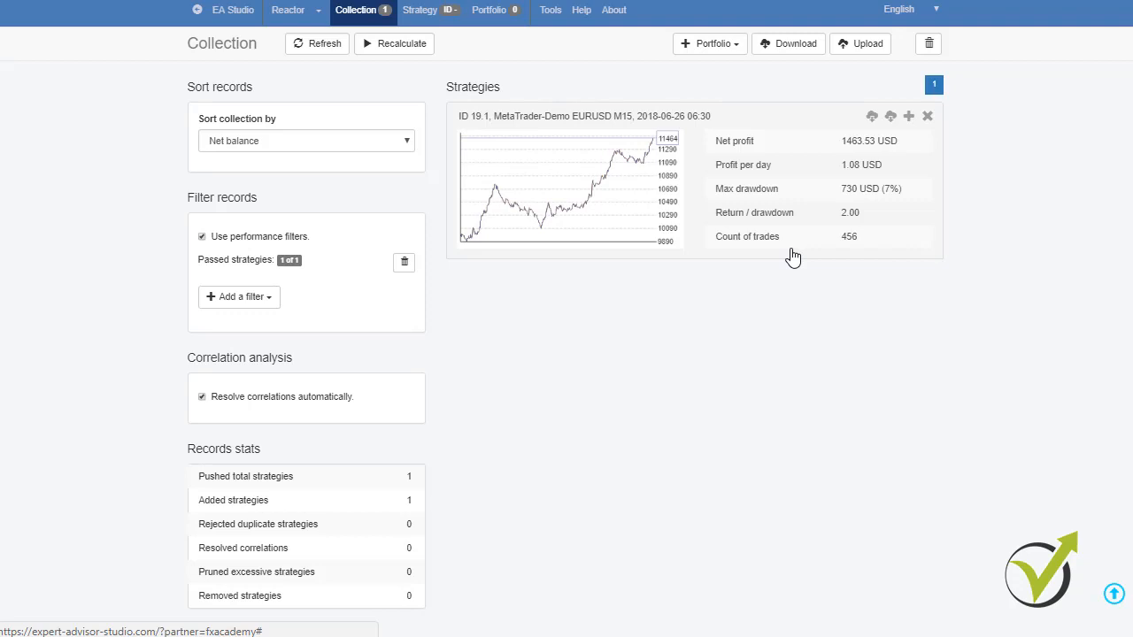
{"action": "left_click", "coordinate": [271, 299]}
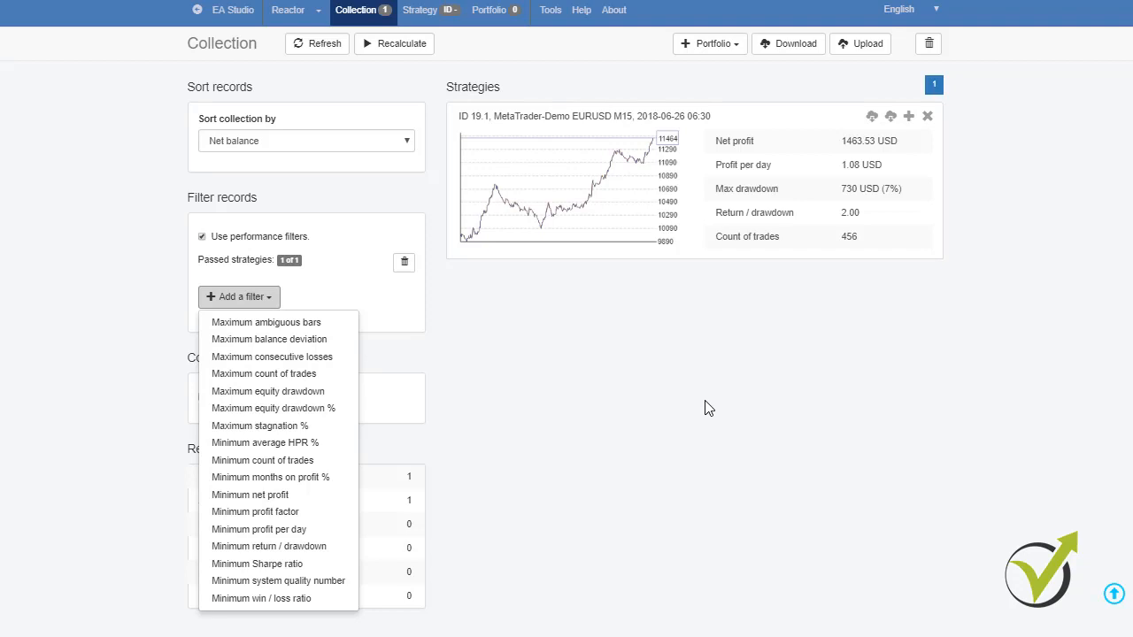
{"action": "left_click", "coordinate": [717, 439]}
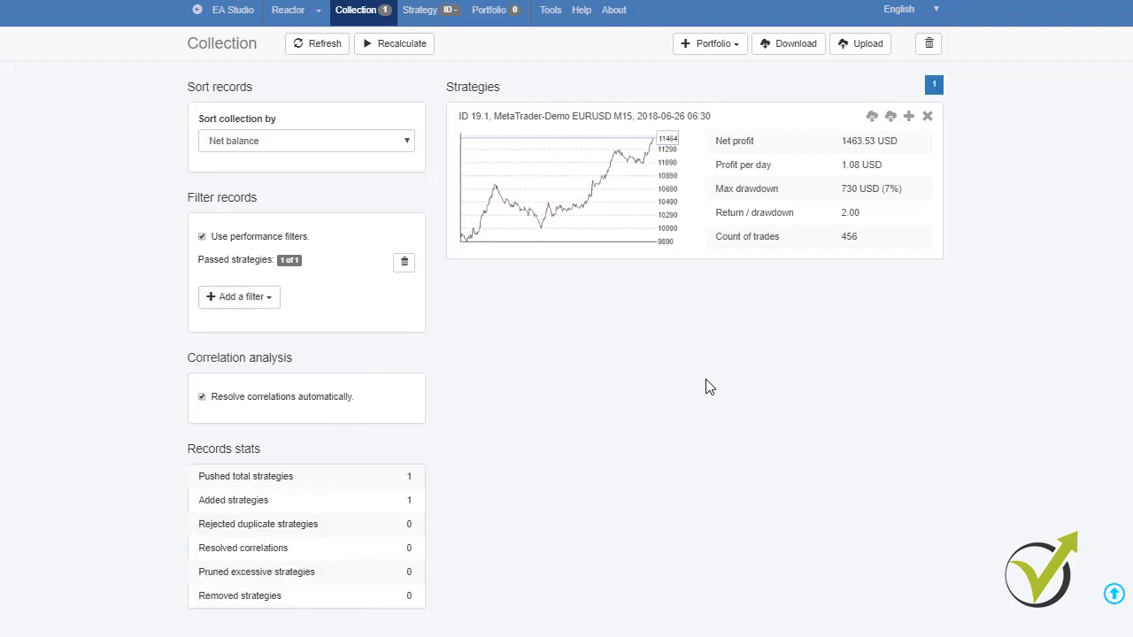
Switch from the Collection to the Validator and view its strategy upload area.
{"action": "left_click", "coordinate": [319, 14]}
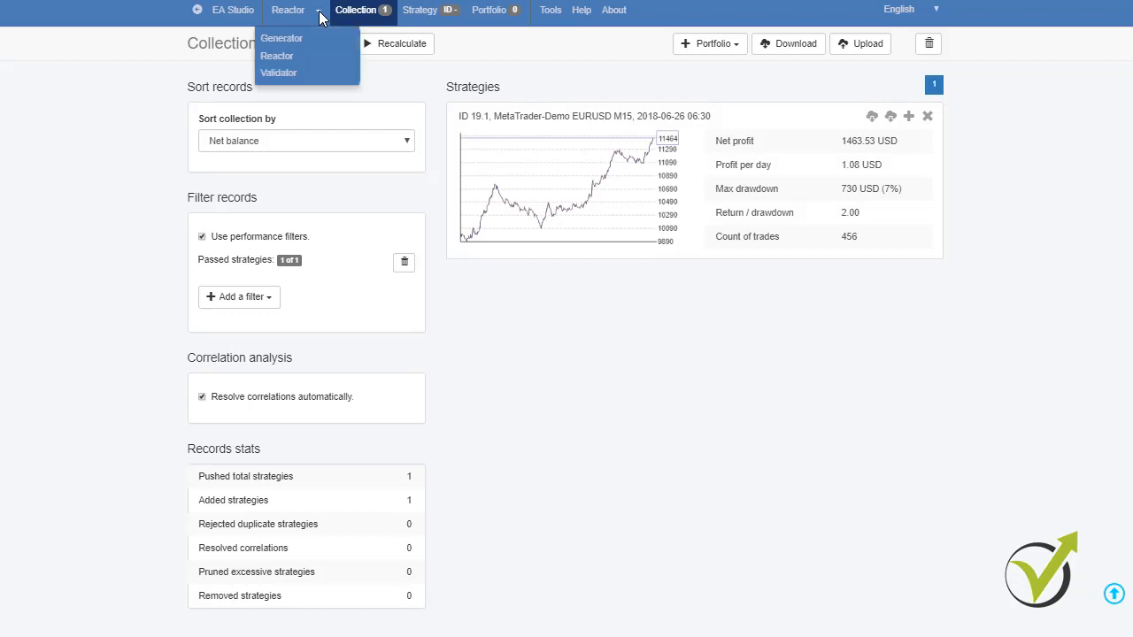
{"action": "left_click", "coordinate": [326, 79]}
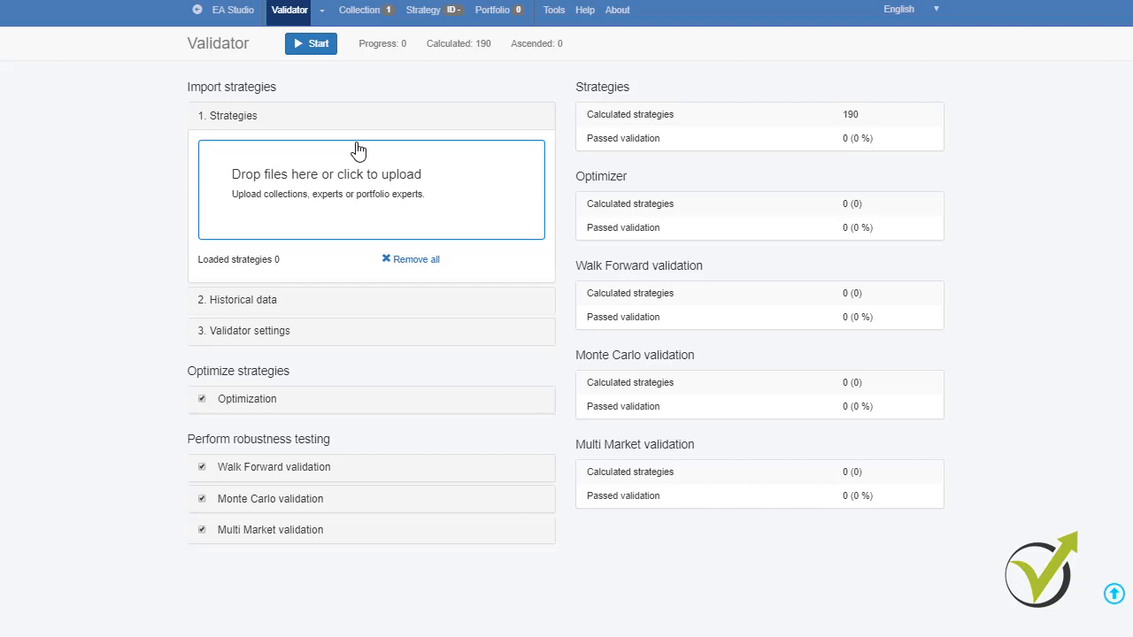
Examine the account, trading session and correlation analysis settings, including the detection of strategies with similar trading rules.
{"action": "left_click", "coordinate": [555, 14]}
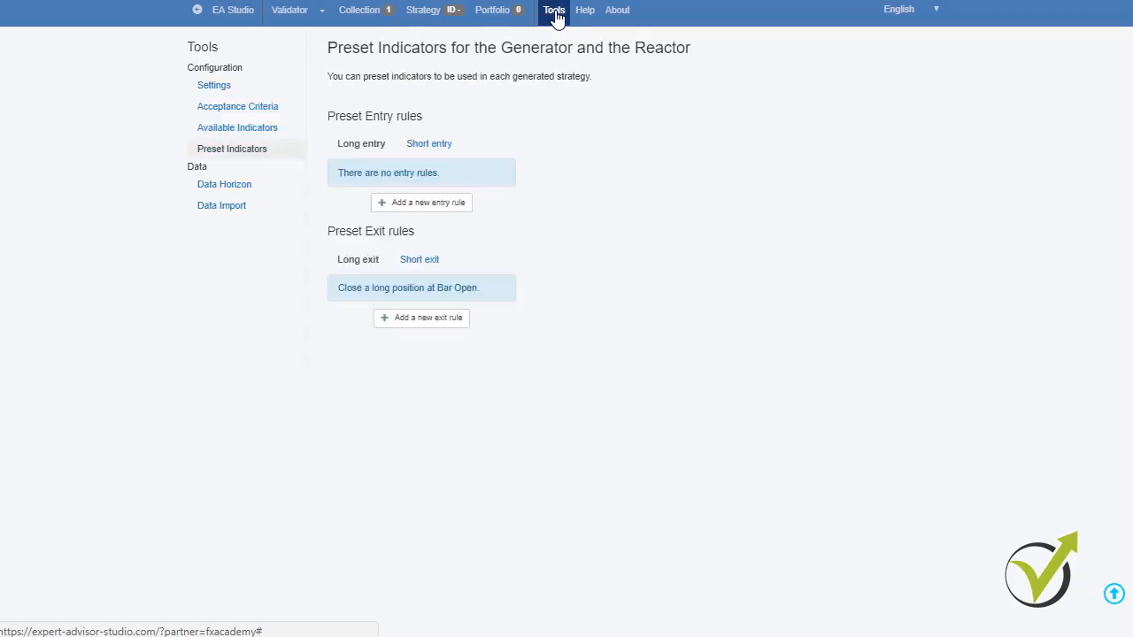
{"action": "left_click", "coordinate": [215, 88]}
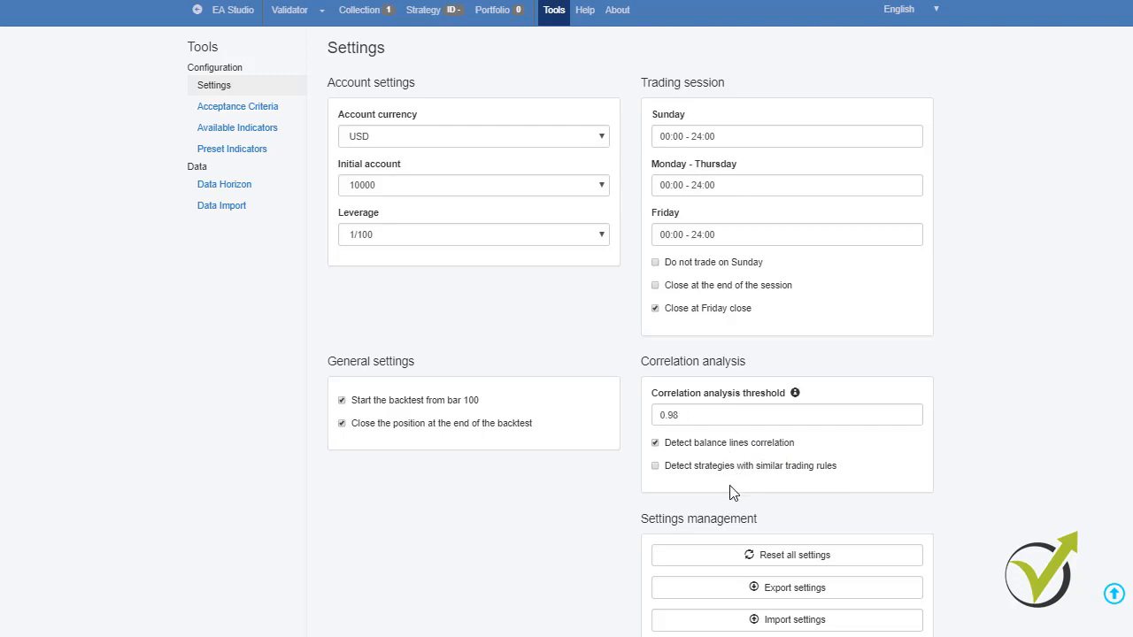
{"action": "left_click", "coordinate": [675, 476]}
Add an Accelerator Oscillator long entry rule with the AC rises condition to the EURJPY H1 strategy.
{"action": "left_click", "coordinate": [434, 12]}
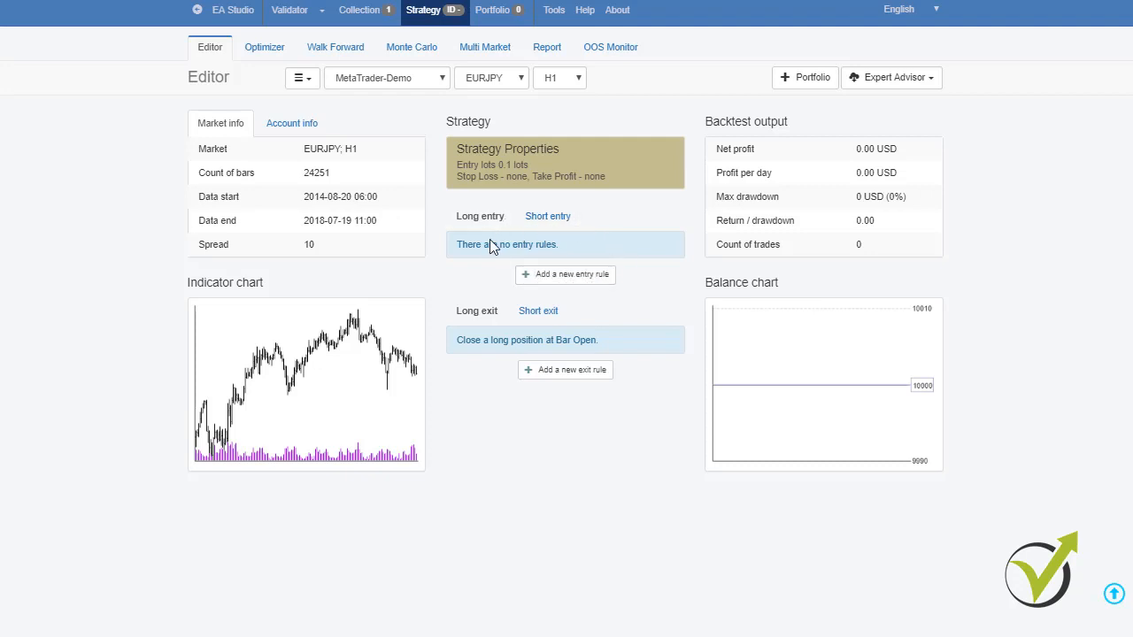
{"action": "left_click", "coordinate": [542, 278]}
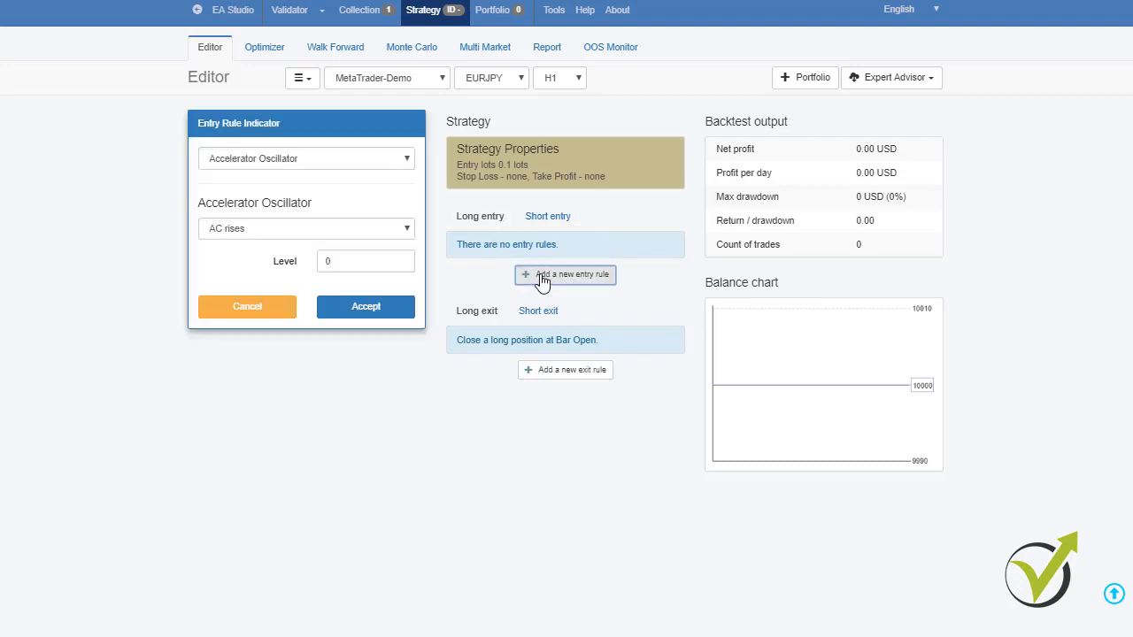
{"action": "left_click", "coordinate": [359, 158]}
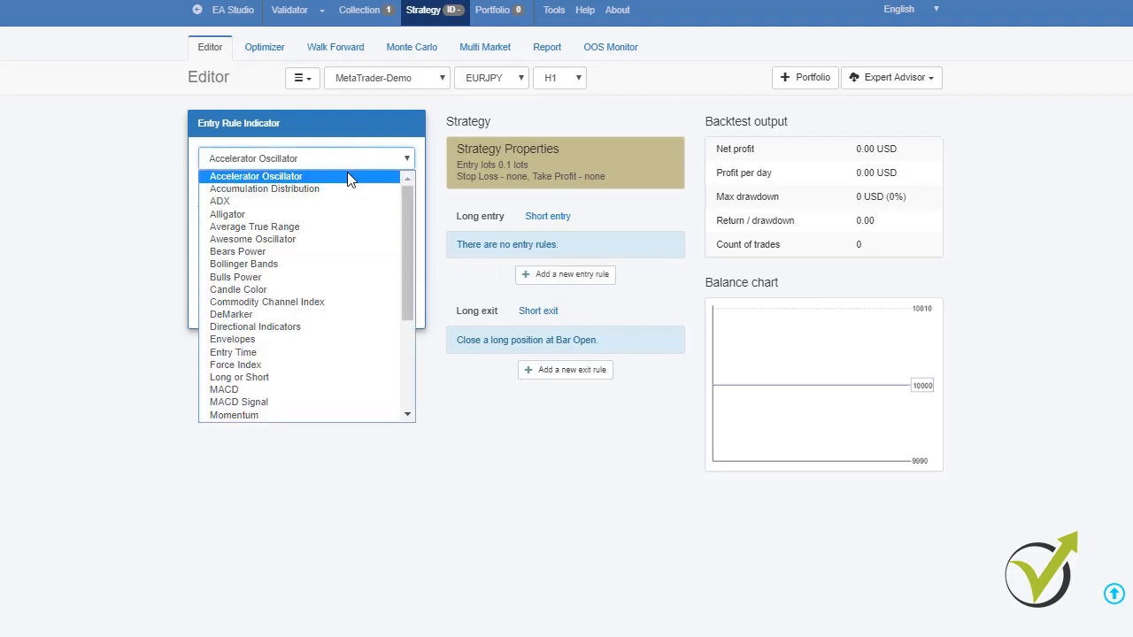
{"action": "left_click", "coordinate": [347, 176]}
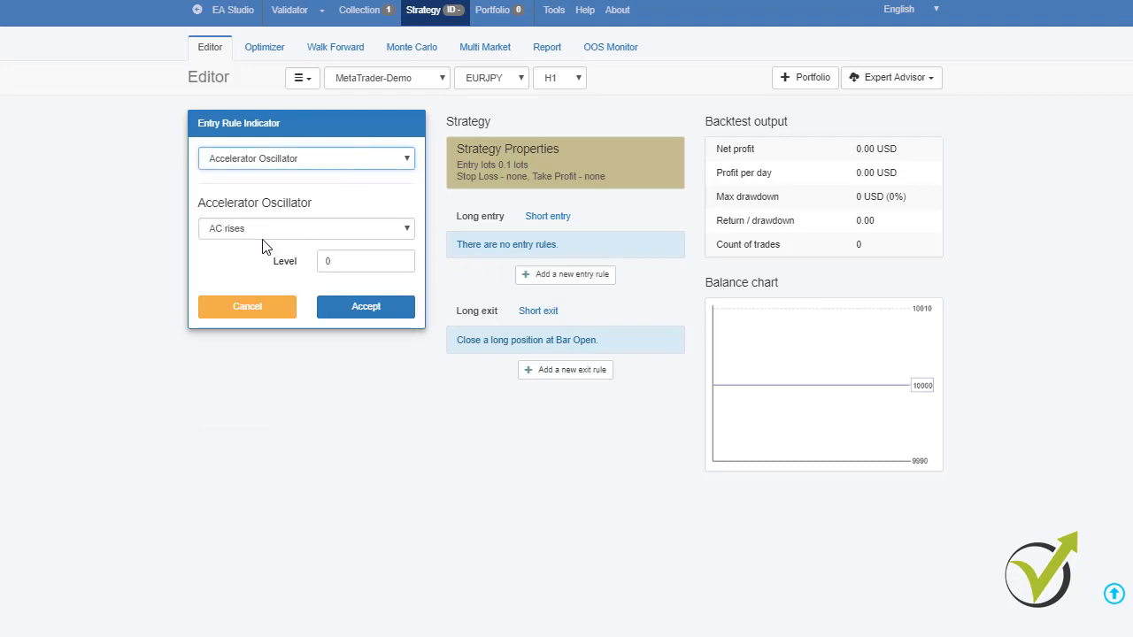
{"action": "left_click", "coordinate": [340, 307]}
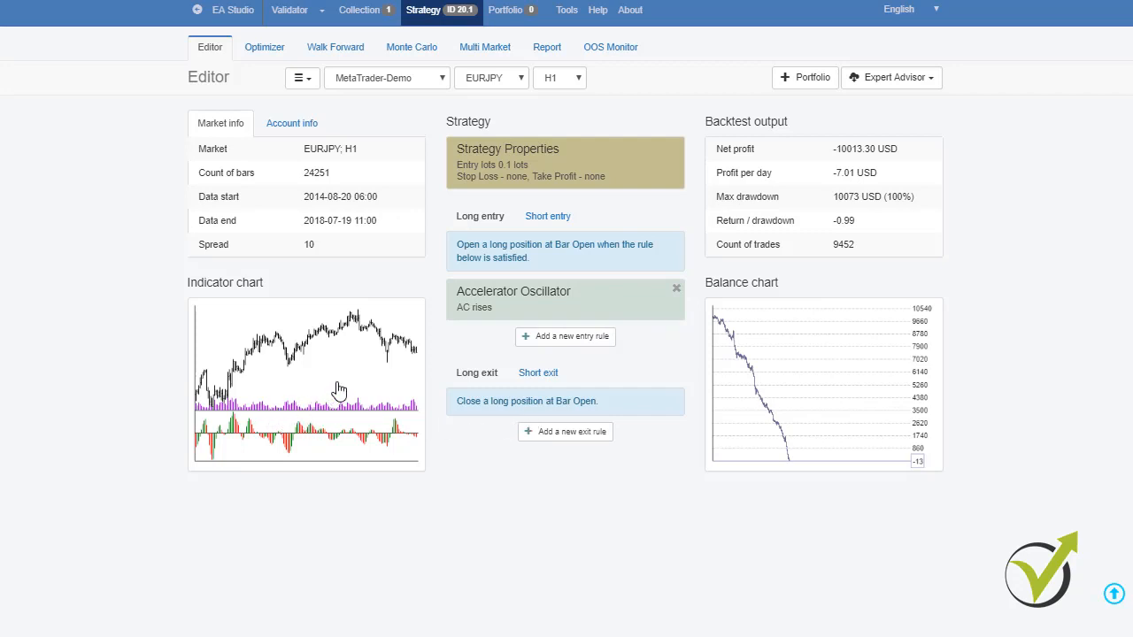
Return to the Reactor and open the Forex Academy site's forum.
{"action": "left_click", "coordinate": [317, 11]}
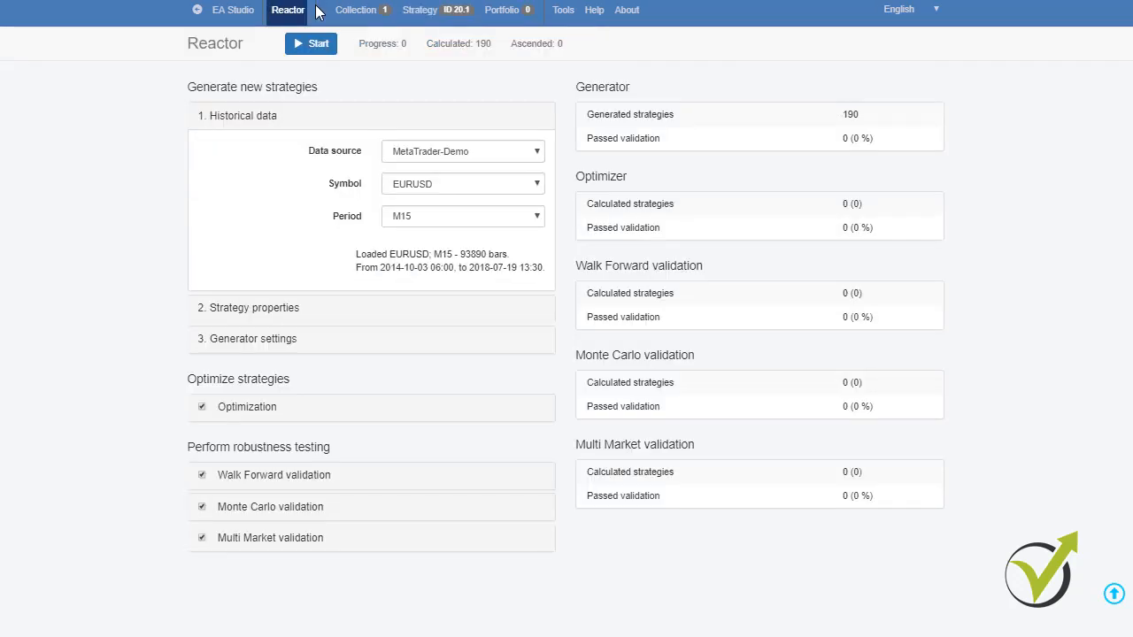
{"action": "scroll", "coordinate": [546, 128], "scroll_direction": "up", "scroll_amount": 1}
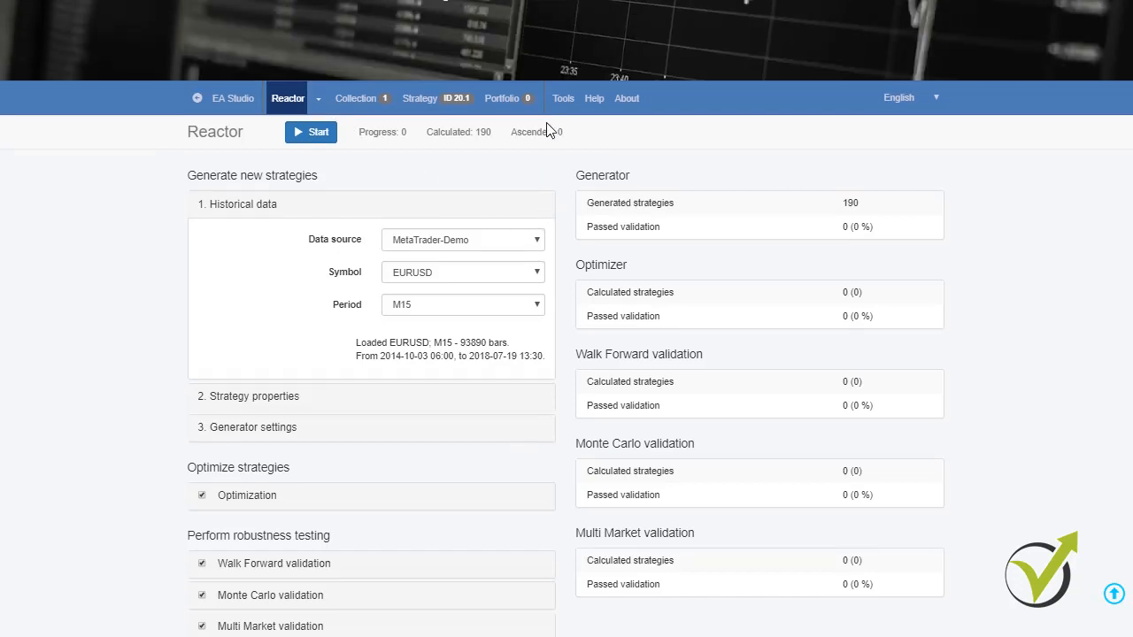
{"action": "scroll", "coordinate": [546, 128], "scroll_direction": "up", "scroll_amount": 2}
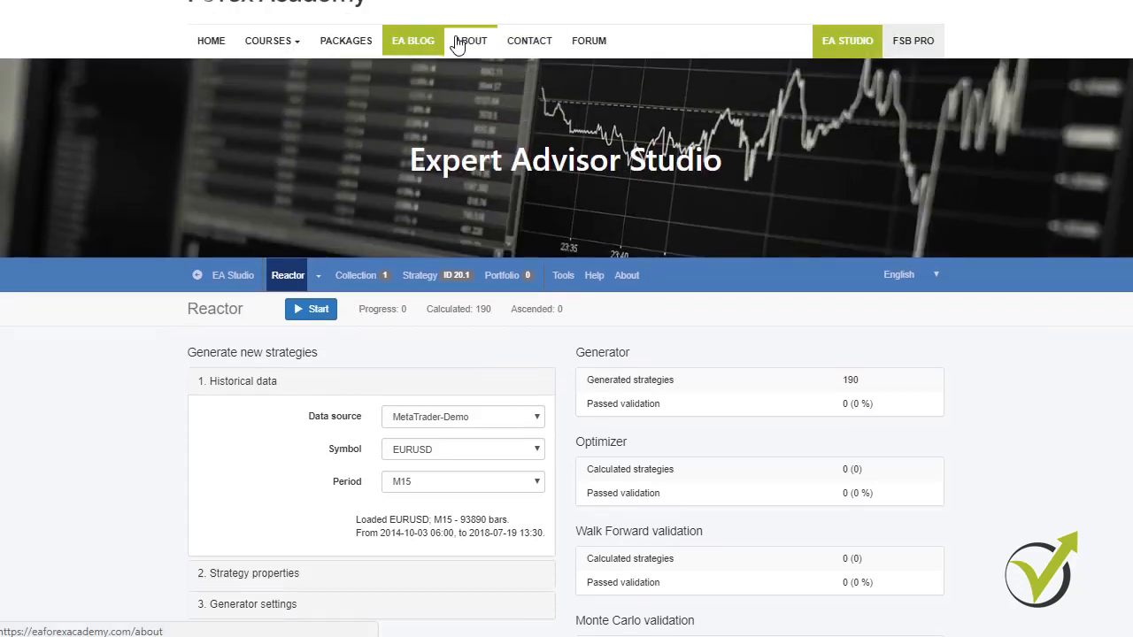
{"action": "left_click", "coordinate": [579, 43]}
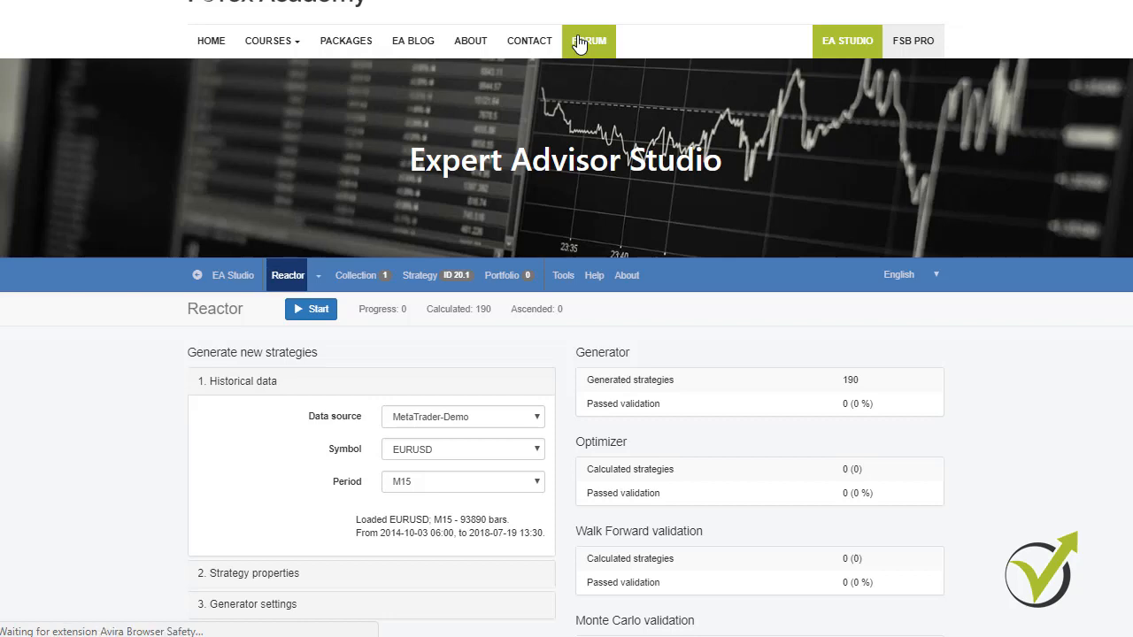
Look over the Expert Advisor Studio home page and its overview of strategy tools.
{"action": "scroll", "coordinate": [588, 115], "scroll_direction": "down", "scroll_amount": 4}
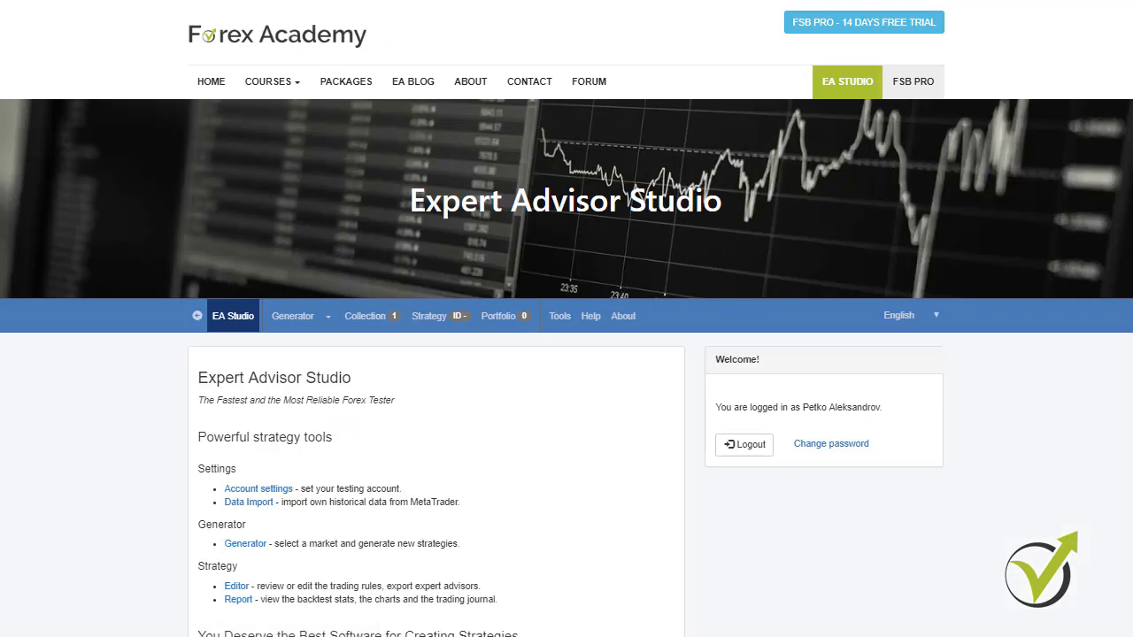
{"action": "scroll", "coordinate": [566, 354], "scroll_direction": "down", "scroll_amount": 3}
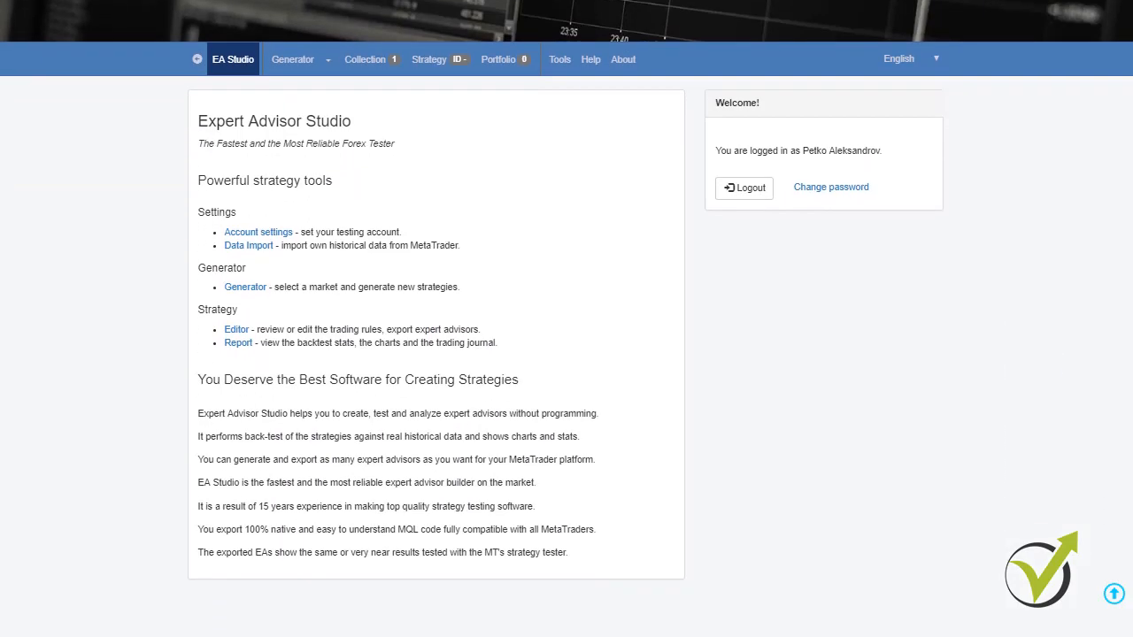
Log out of the Expert Advisor Studio account and open the Forex Academy site's trading packages page.
{"action": "left_click", "coordinate": [761, 172]}
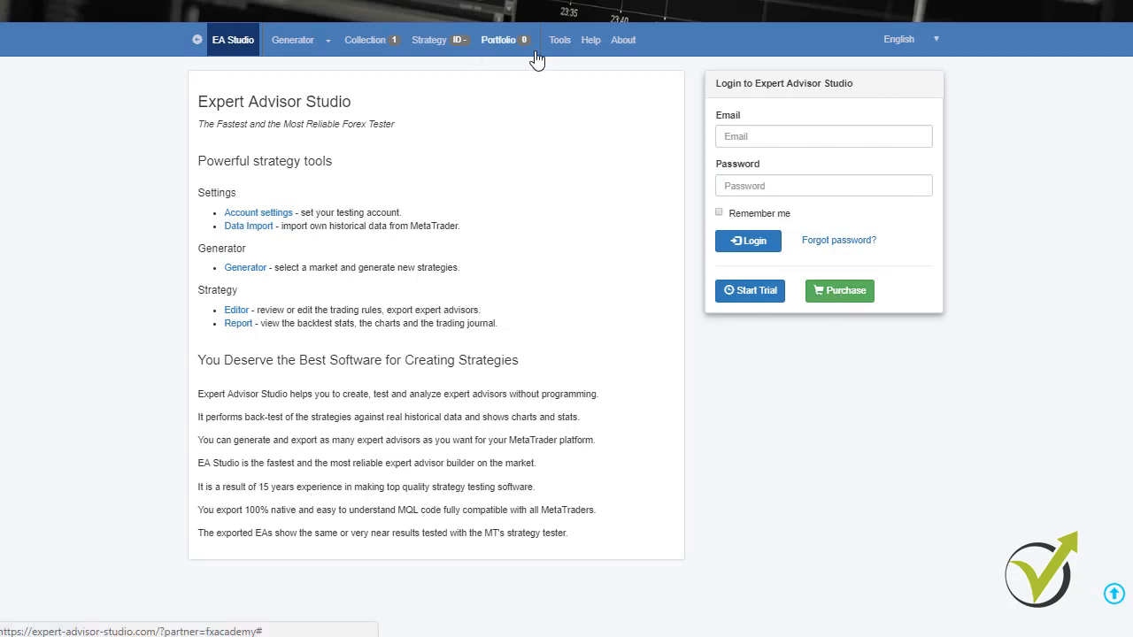
{"action": "scroll", "coordinate": [536, 59], "scroll_direction": "up", "scroll_amount": 3}
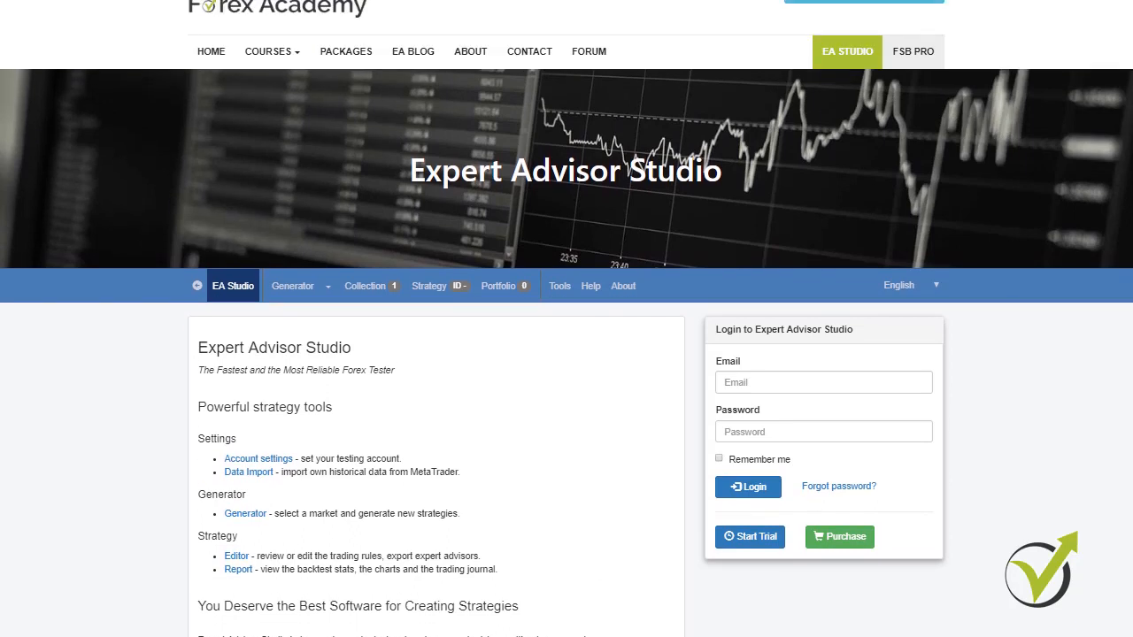
{"action": "left_click", "coordinate": [358, 62]}
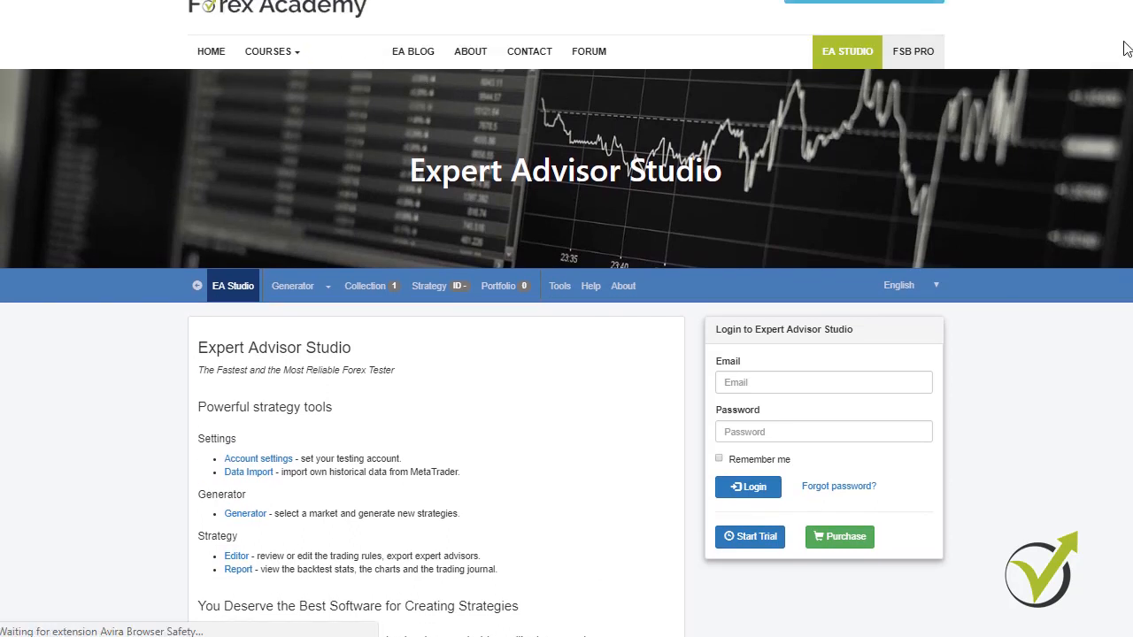
Examine the prices and contents of the Optimal Pack and Mega Pack, along with the purchasing information below them.
{"action": "scroll", "coordinate": [567, 318], "scroll_direction": "down", "scroll_amount": 1}
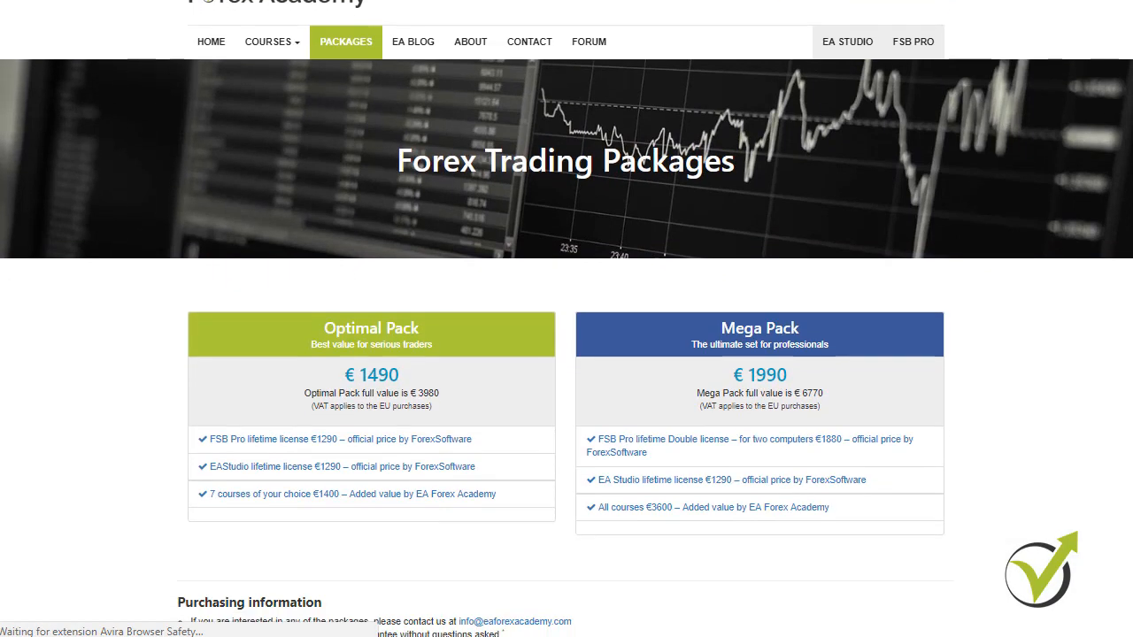
{"action": "scroll", "coordinate": [566, 318], "scroll_direction": "down", "scroll_amount": 1}
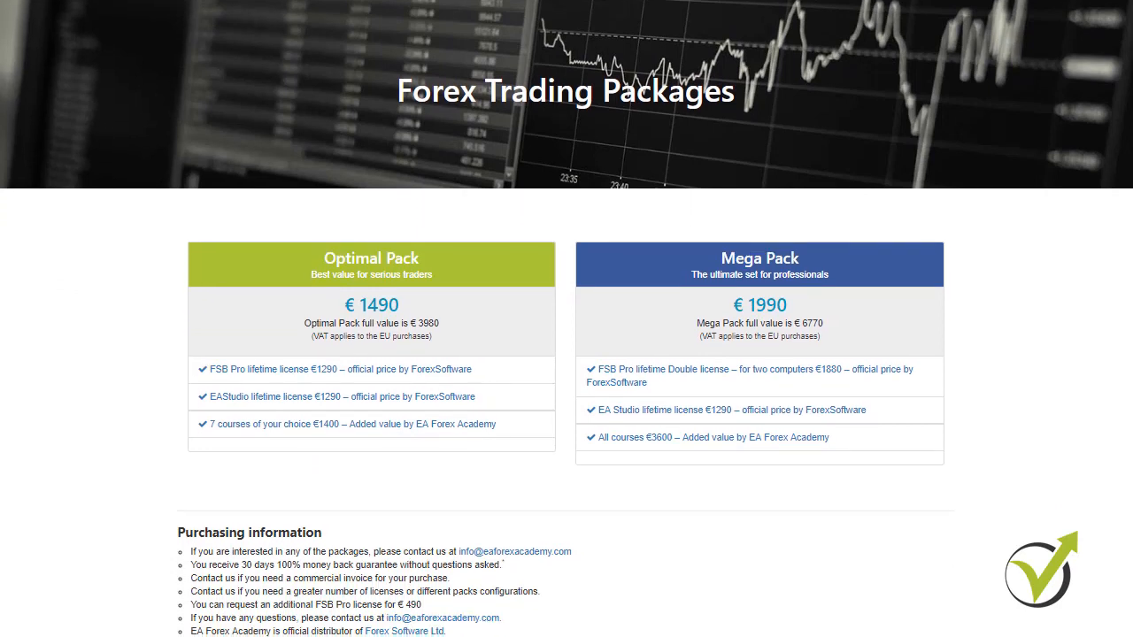
{"action": "scroll", "coordinate": [566, 318], "scroll_direction": "up", "scroll_amount": 1}
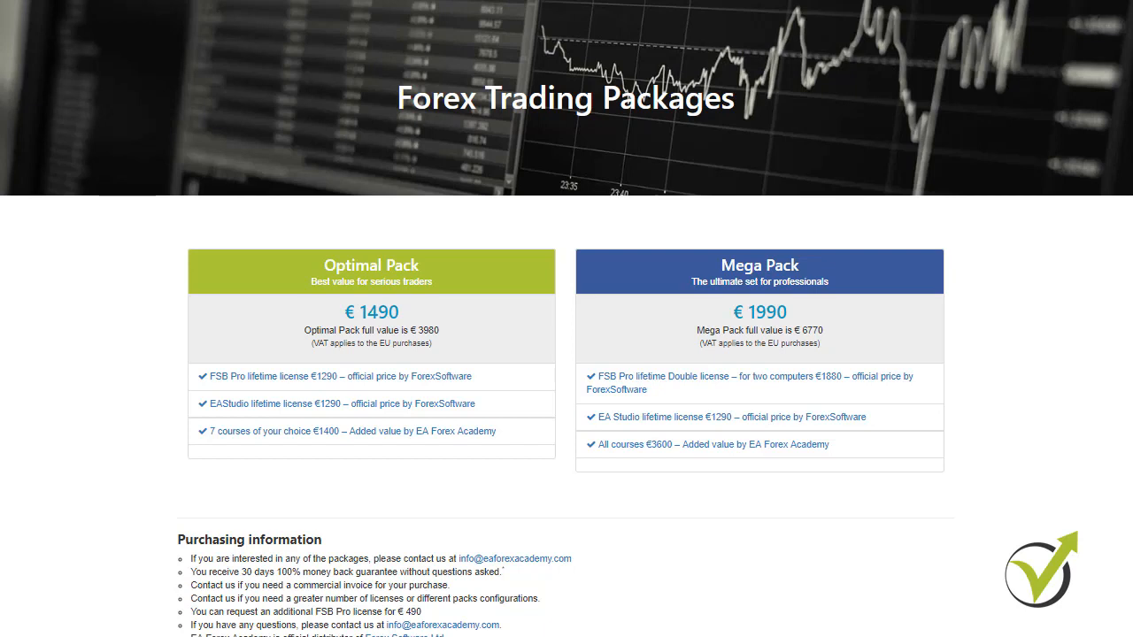
{"action": "scroll", "coordinate": [567, 319], "scroll_direction": "down", "scroll_amount": 1}
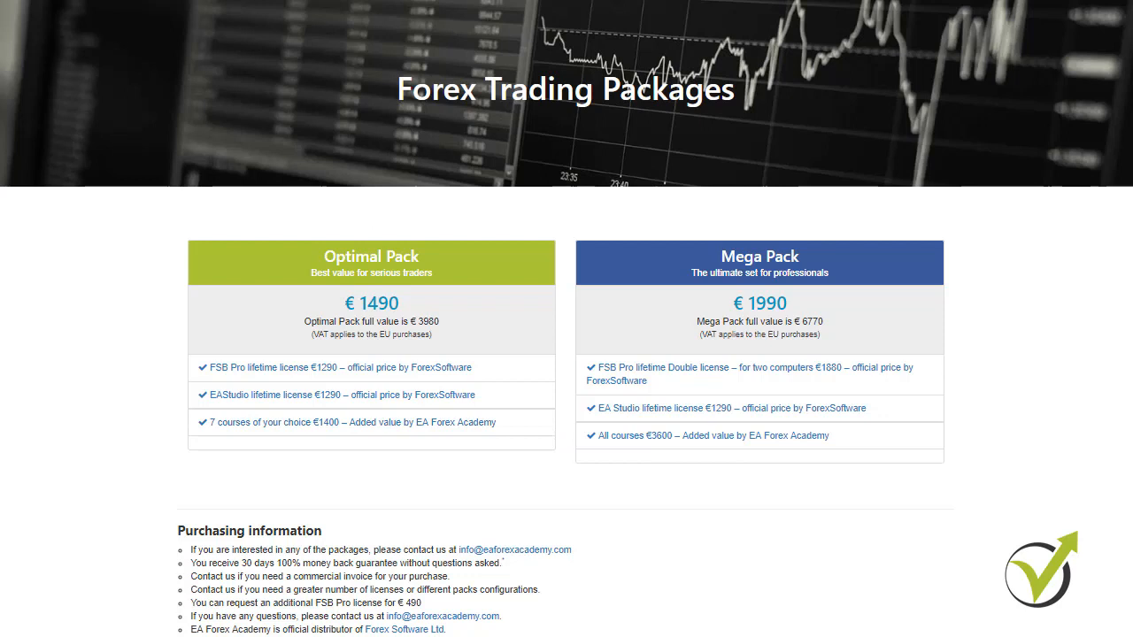
{"action": "scroll", "coordinate": [566, 318], "scroll_direction": "down", "scroll_amount": 1}
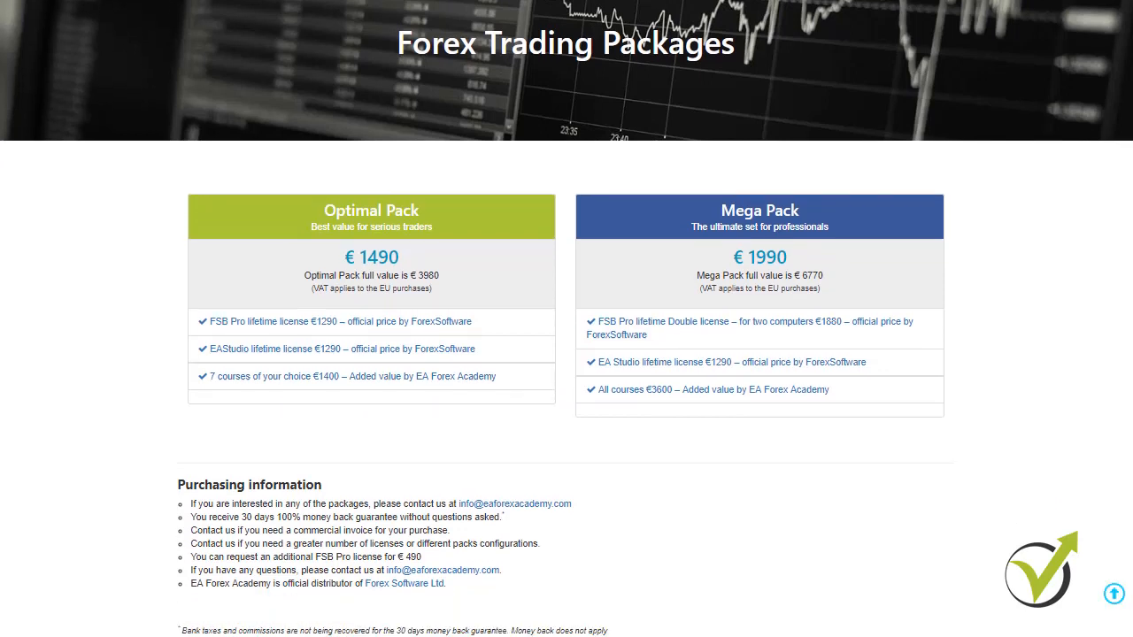